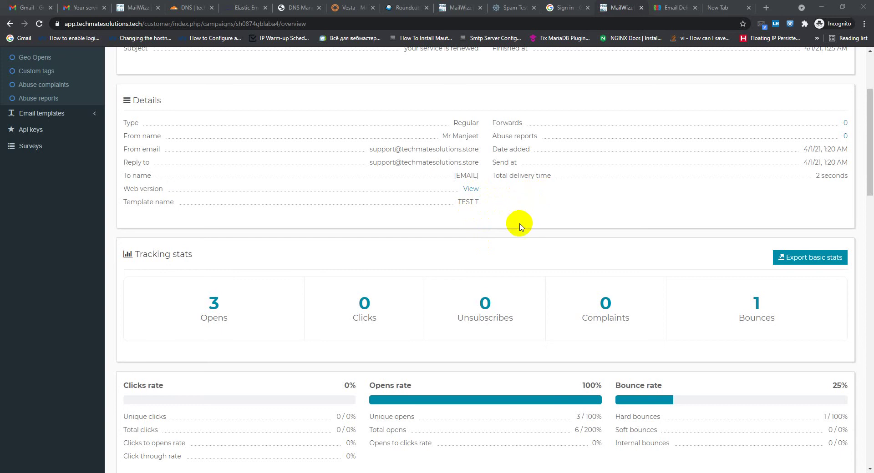
Review the test campaign's stats (3 opens, 1 bounce), then switch to the Vesta mail domains list
{"action": "scroll", "coordinate": [519, 223], "scroll_direction": "down", "scroll_amount": 2}
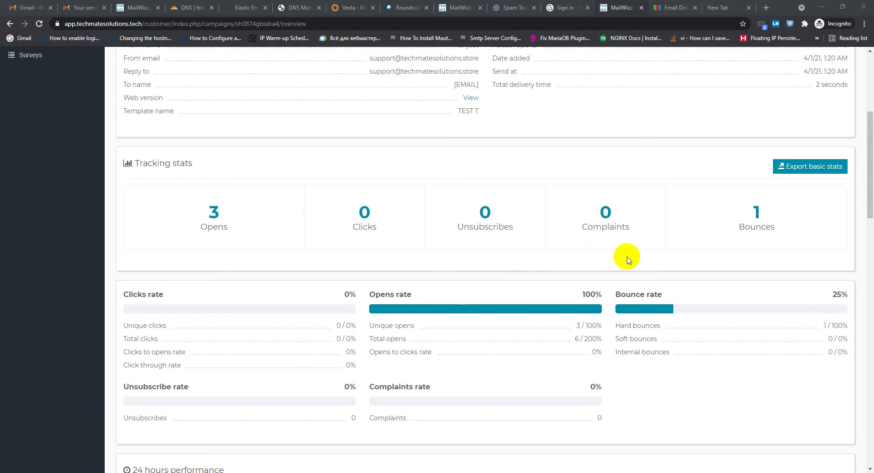
{"action": "scroll", "coordinate": [444, 220], "scroll_direction": "up", "scroll_amount": 5}
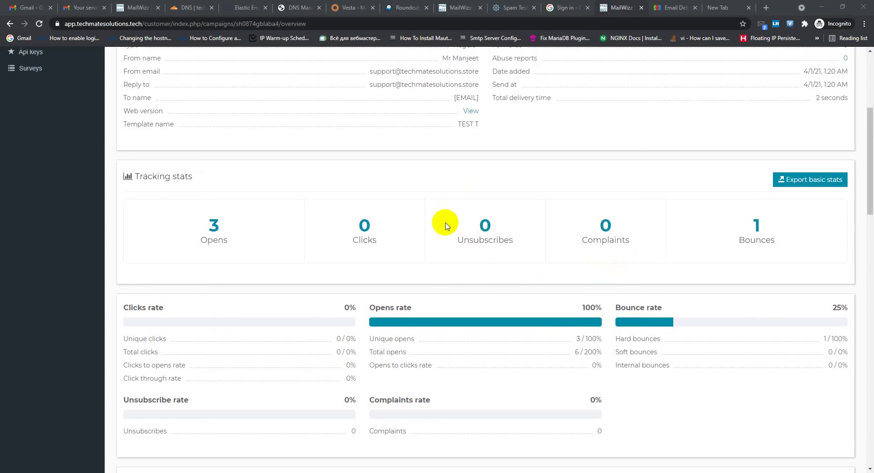
{"action": "left_click", "coordinate": [354, 7]}
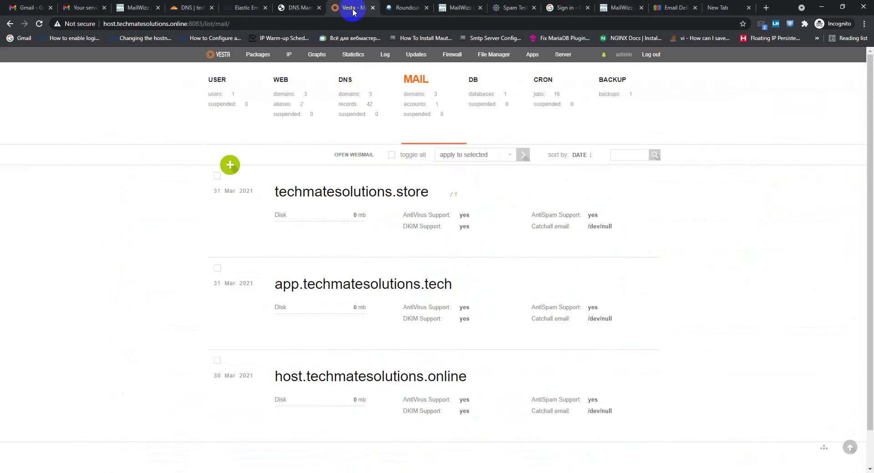
Reload the mail domains list, then bring up the server's IP addresses such as 209.145.48.135
{"action": "scroll", "coordinate": [7, 144], "scroll_direction": "down", "scroll_amount": 2}
{"action": "scroll", "coordinate": [131, 131], "scroll_direction": "up", "scroll_amount": 2}
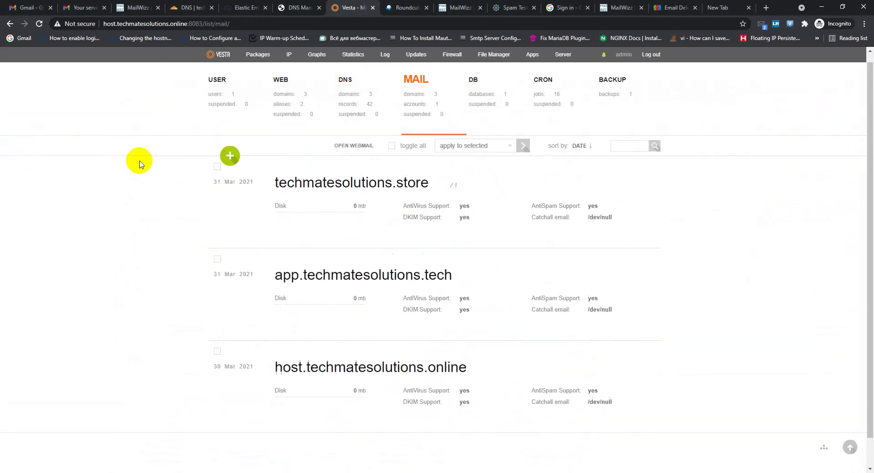
{"action": "scroll", "coordinate": [142, 152], "scroll_direction": "down", "scroll_amount": 1}
{"action": "scroll", "coordinate": [556, 189], "scroll_direction": "up", "scroll_amount": 1}
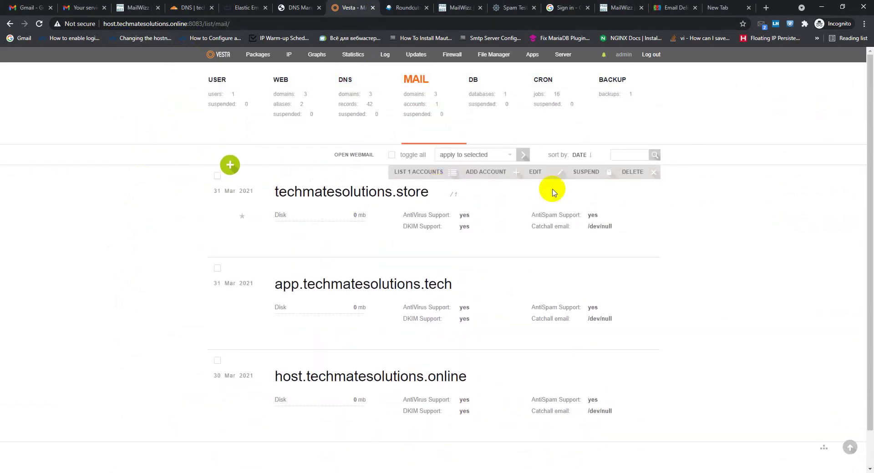
{"action": "scroll", "coordinate": [810, 178], "scroll_direction": "down", "scroll_amount": 1}
{"action": "scroll", "coordinate": [831, 184], "scroll_direction": "up", "scroll_amount": 1}
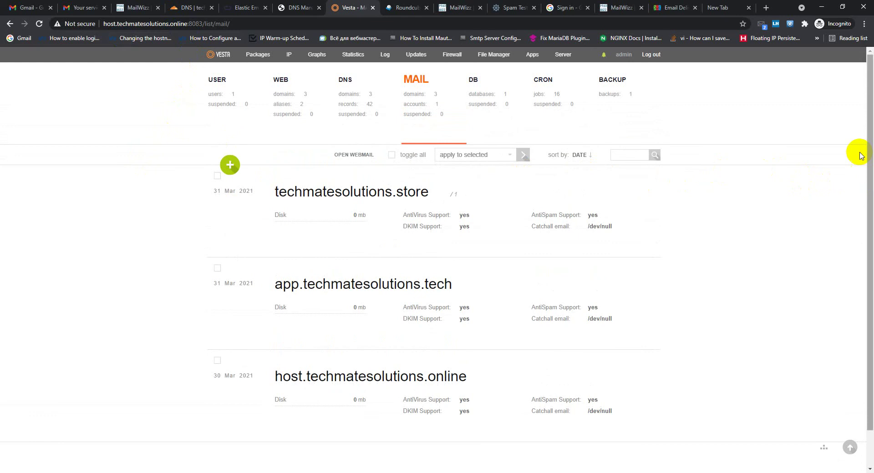
{"action": "left_click_drag", "start_coordinate": [869, 186], "coordinate": [864, 142]}
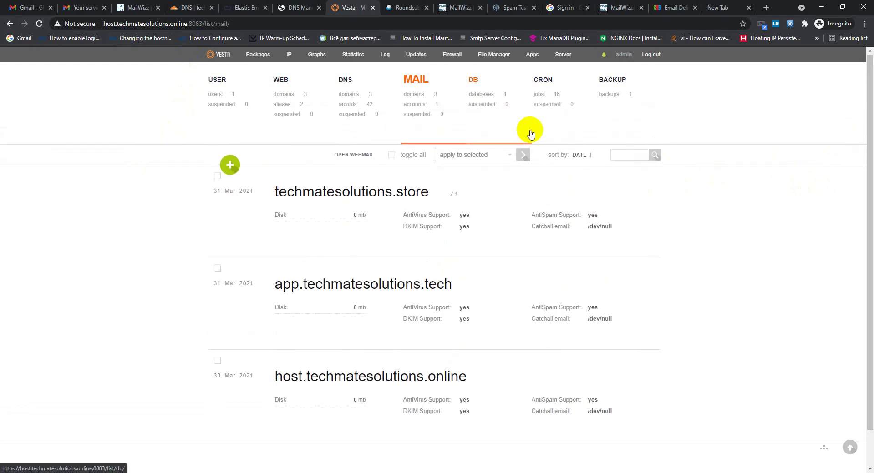
{"action": "left_click", "coordinate": [418, 97]}
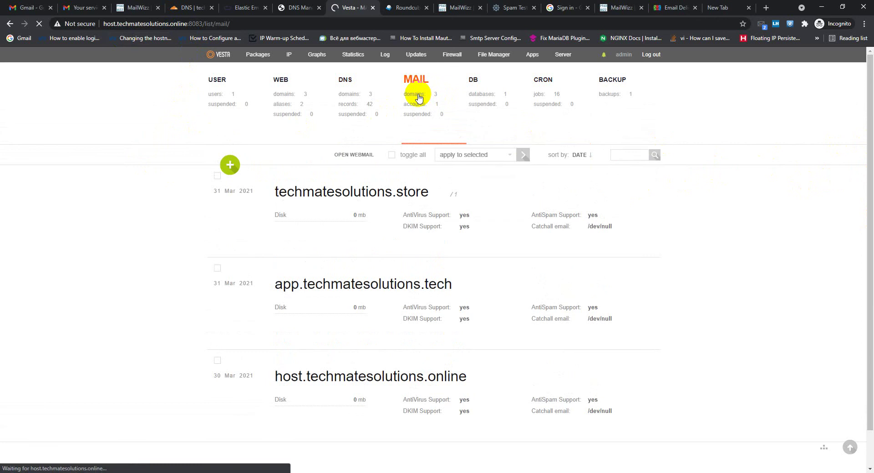
{"action": "left_click", "coordinate": [290, 63]}
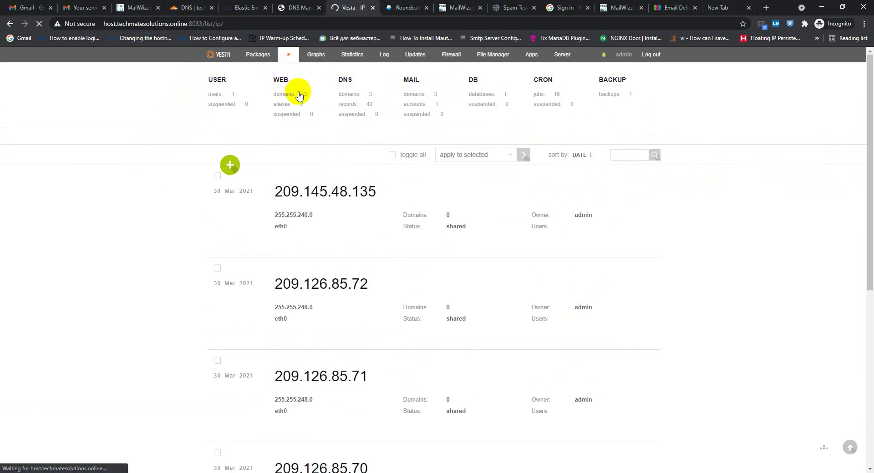
Scroll through the IP list of shared addresses 209.126.85.68 to .72
{"action": "scroll", "coordinate": [258, 196], "scroll_direction": "down", "scroll_amount": 2}
{"action": "scroll", "coordinate": [262, 203], "scroll_direction": "down", "scroll_amount": 5}
{"action": "scroll", "coordinate": [263, 296], "scroll_direction": "up", "scroll_amount": 7}
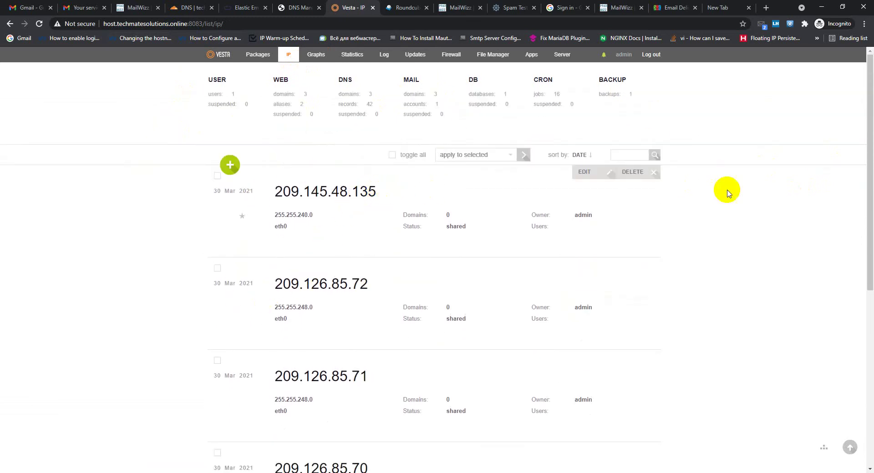
{"action": "left_click_drag", "start_coordinate": [869, 137], "coordinate": [868, 318]}
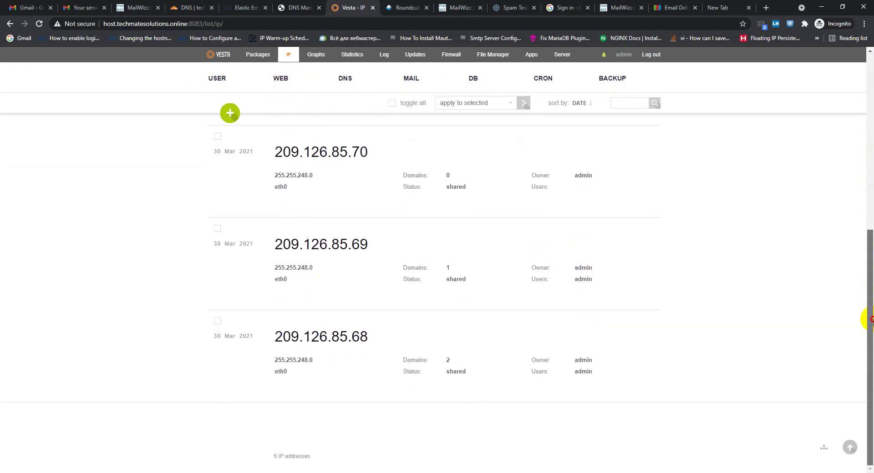
{"action": "scroll", "coordinate": [364, 259], "scroll_direction": "up", "scroll_amount": 5}
{"action": "scroll", "coordinate": [374, 251], "scroll_direction": "up", "scroll_amount": 2}
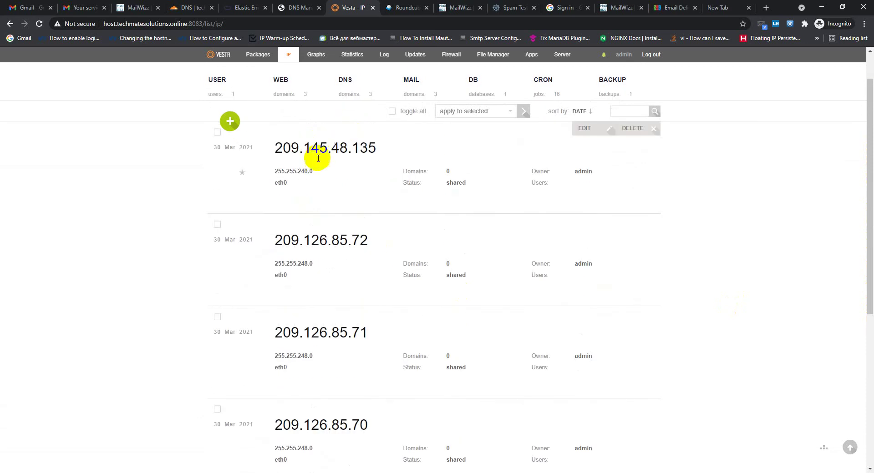
{"action": "scroll", "coordinate": [406, 195], "scroll_direction": "down", "scroll_amount": 7}
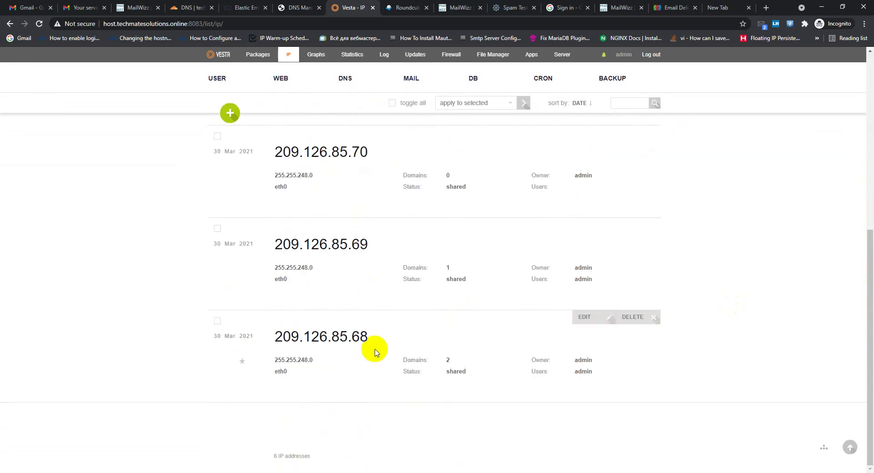
Highlight the IP addresses 209.126.85.69, 209.126.85.72 and 209.145.48.135
{"action": "left_click_drag", "start_coordinate": [375, 348], "coordinate": [283, 337]}
{"action": "double_click", "coordinate": [362, 246]}
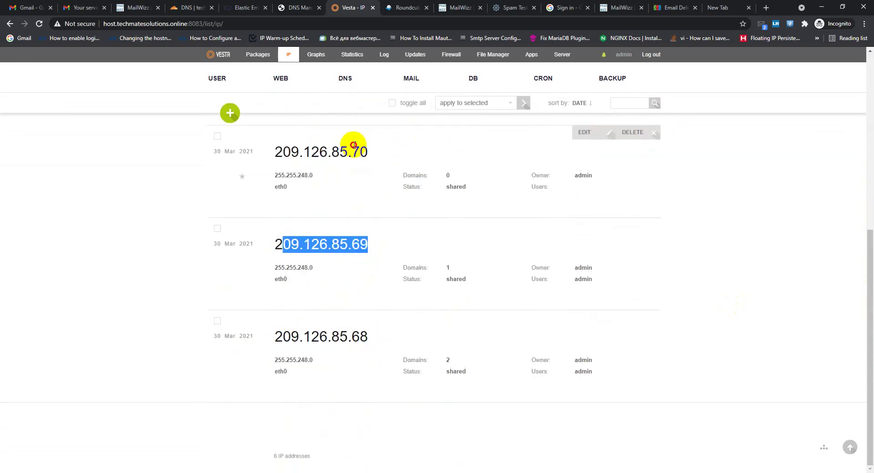
{"action": "left_click_drag", "start_coordinate": [353, 153], "coordinate": [292, 152]}
{"action": "left_click_drag", "start_coordinate": [868, 312], "coordinate": [860, 250]}
{"action": "scroll", "coordinate": [414, 224], "scroll_direction": "up", "scroll_amount": 1}
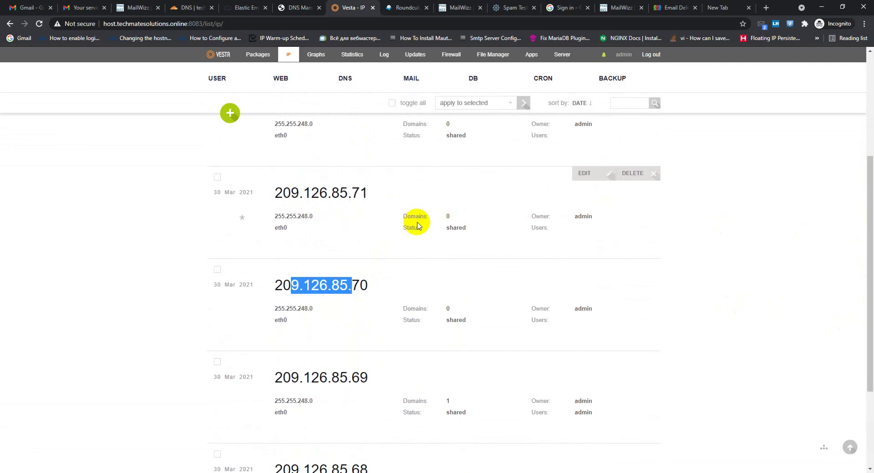
{"action": "left_click_drag", "start_coordinate": [360, 193], "coordinate": [273, 194]}
{"action": "left_click", "coordinate": [371, 200]}
{"action": "scroll", "coordinate": [372, 227], "scroll_direction": "up", "scroll_amount": 3}
{"action": "double_click", "coordinate": [324, 241]}
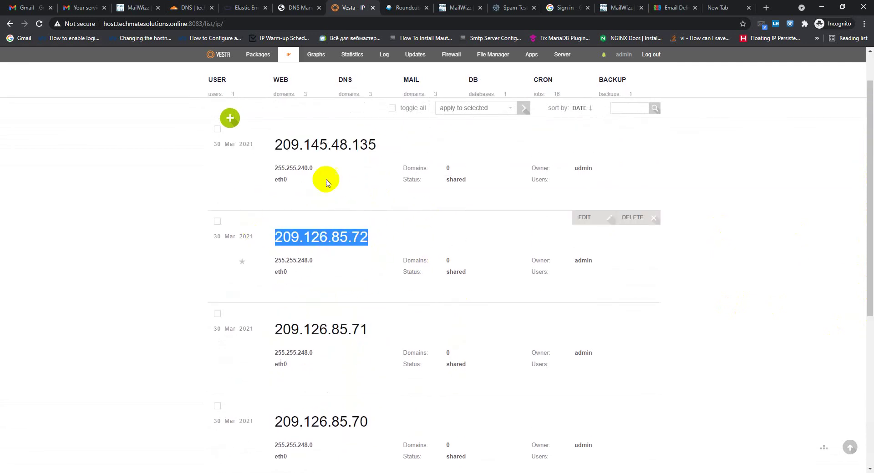
{"action": "double_click", "coordinate": [332, 144]}
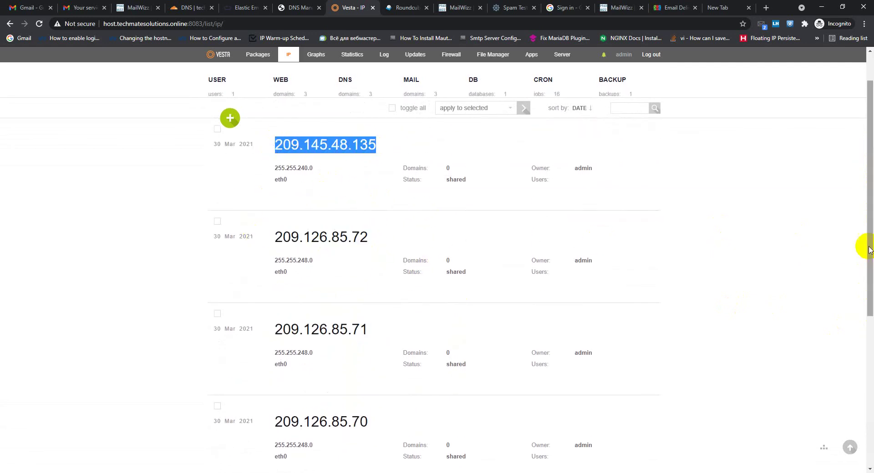
Scroll up and down the IP list to review the admin-owned addresses
{"action": "left_click_drag", "start_coordinate": [868, 256], "coordinate": [865, 182]}
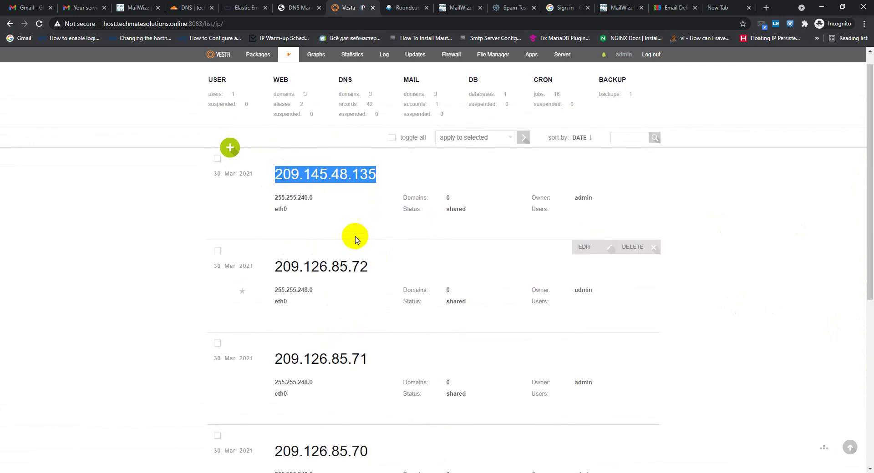
{"action": "scroll", "coordinate": [355, 239], "scroll_direction": "down", "scroll_amount": 2}
{"action": "scroll", "coordinate": [370, 220], "scroll_direction": "up", "scroll_amount": 3}
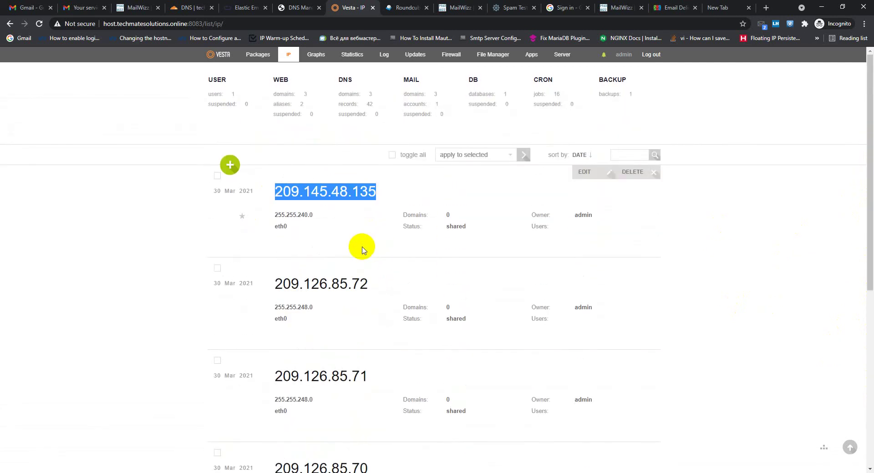
{"action": "scroll", "coordinate": [361, 248], "scroll_direction": "down", "scroll_amount": 2}
{"action": "scroll", "coordinate": [404, 259], "scroll_direction": "up", "scroll_amount": 2}
{"action": "scroll", "coordinate": [404, 279], "scroll_direction": "down", "scroll_amount": 4}
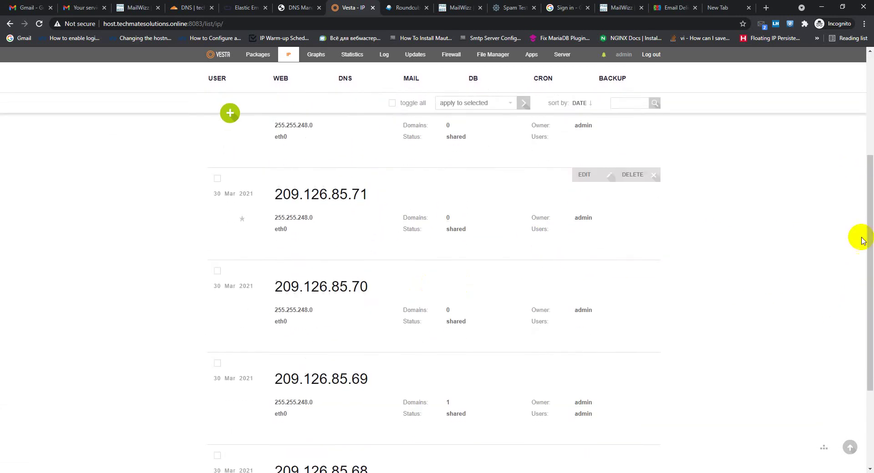
{"action": "scroll", "coordinate": [862, 236], "scroll_direction": "up", "scroll_amount": 4}
{"action": "scroll", "coordinate": [674, 205], "scroll_direction": "down", "scroll_amount": 5}
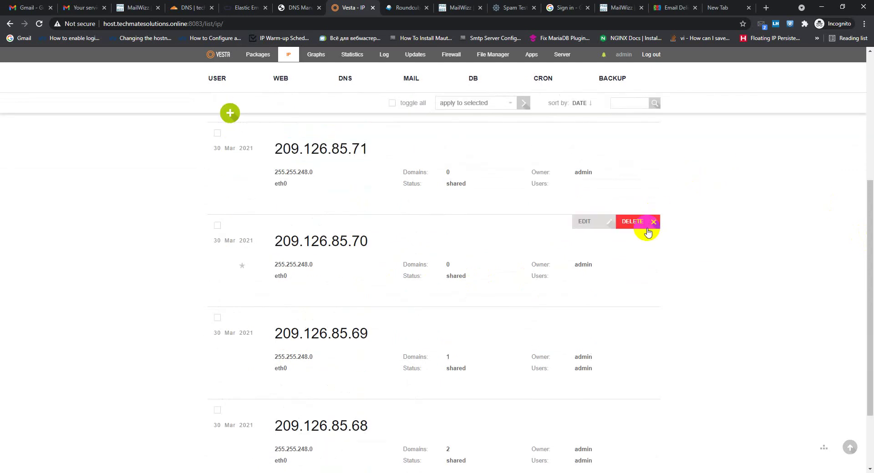
{"action": "scroll", "coordinate": [648, 232], "scroll_direction": "up", "scroll_amount": 3}
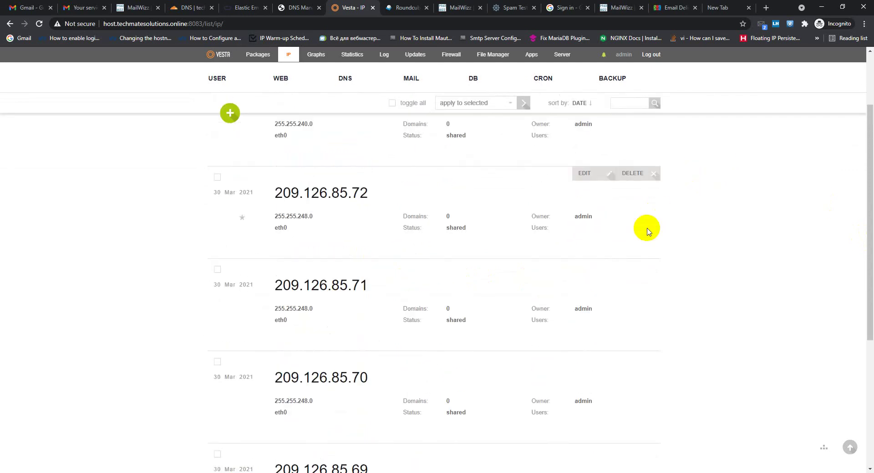
{"action": "scroll", "coordinate": [863, 219], "scroll_direction": "down", "scroll_amount": 5}
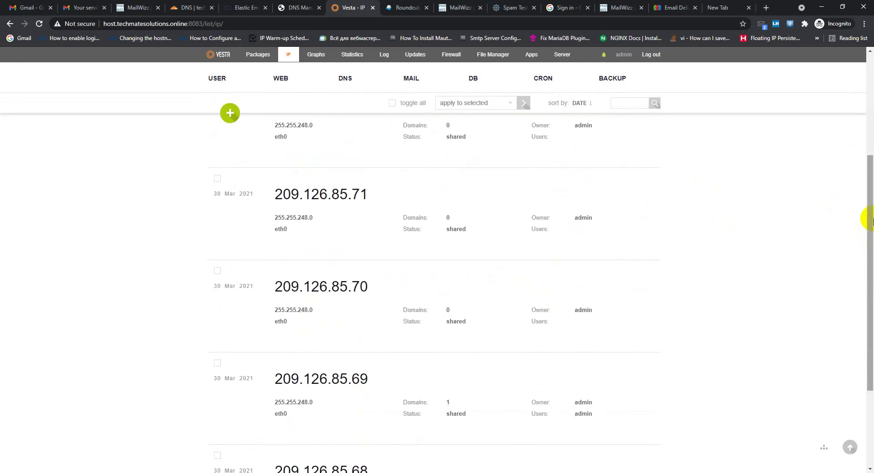
{"action": "scroll", "coordinate": [871, 236], "scroll_direction": "up", "scroll_amount": 7}
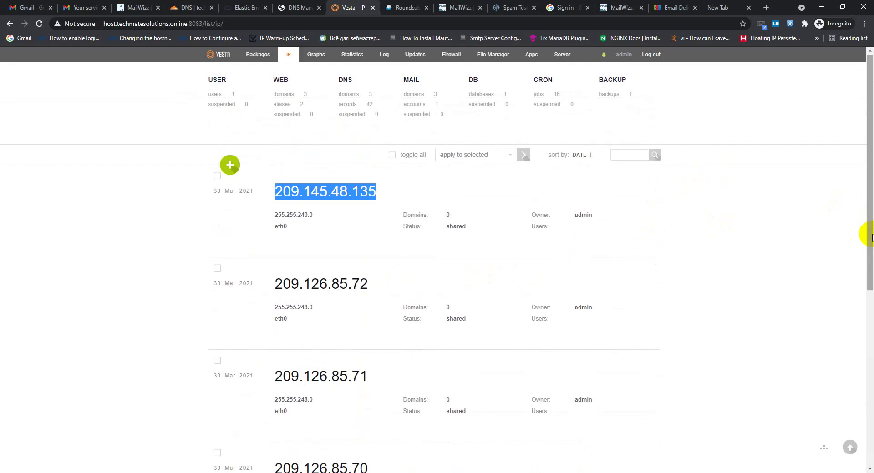
{"action": "scroll", "coordinate": [605, 255], "scroll_direction": "down", "scroll_amount": 2}
{"action": "scroll", "coordinate": [696, 246], "scroll_direction": "up", "scroll_amount": 2}
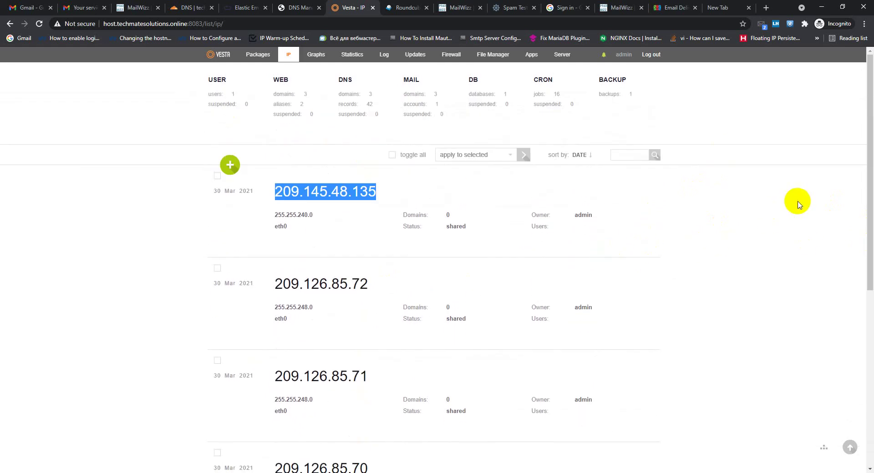
{"action": "scroll", "coordinate": [302, 268], "scroll_direction": "down", "scroll_amount": 6}
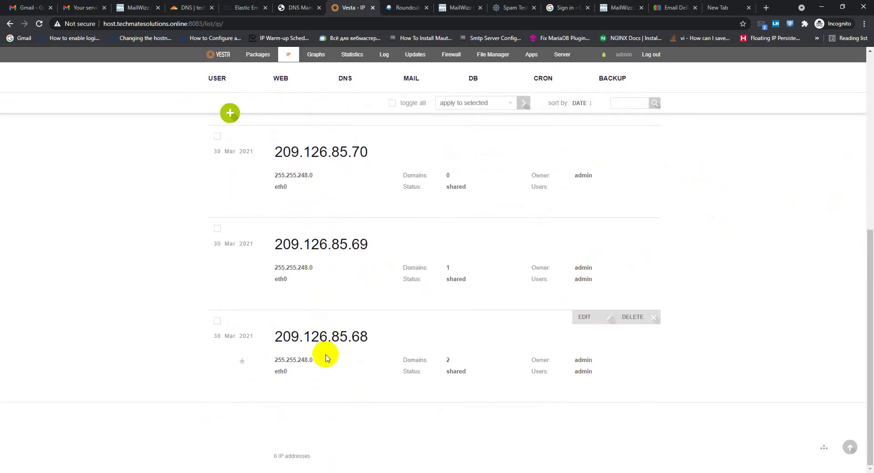
{"action": "scroll", "coordinate": [326, 358], "scroll_direction": "up", "scroll_amount": 6}
Select the addresses 209.145.48.135 and 209.126.85.71 in the IP list
{"action": "left_click_drag", "start_coordinate": [398, 191], "coordinate": [272, 191]}
{"action": "left_click_drag", "start_coordinate": [275, 284], "coordinate": [283, 284]}
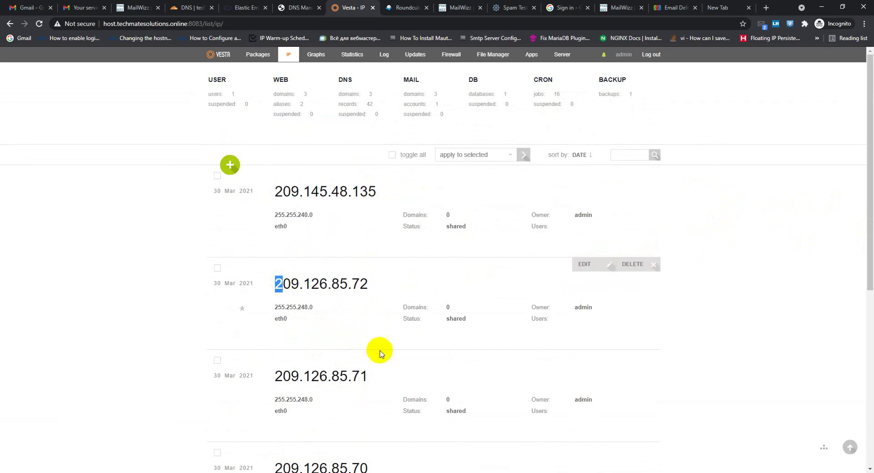
{"action": "left_click_drag", "start_coordinate": [370, 376], "coordinate": [279, 374]}
{"action": "scroll", "coordinate": [381, 384], "scroll_direction": "down", "scroll_amount": 3}
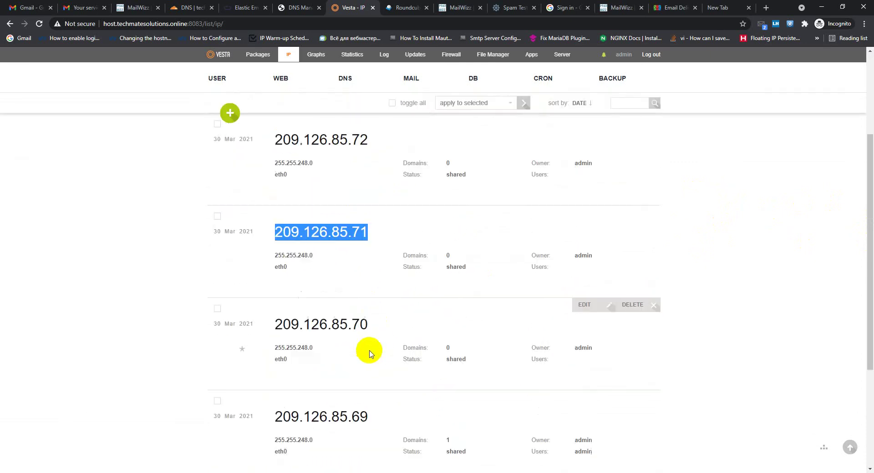
{"action": "scroll", "coordinate": [369, 354], "scroll_direction": "up", "scroll_amount": 3}
{"action": "scroll", "coordinate": [259, 265], "scroll_direction": "down", "scroll_amount": 5}
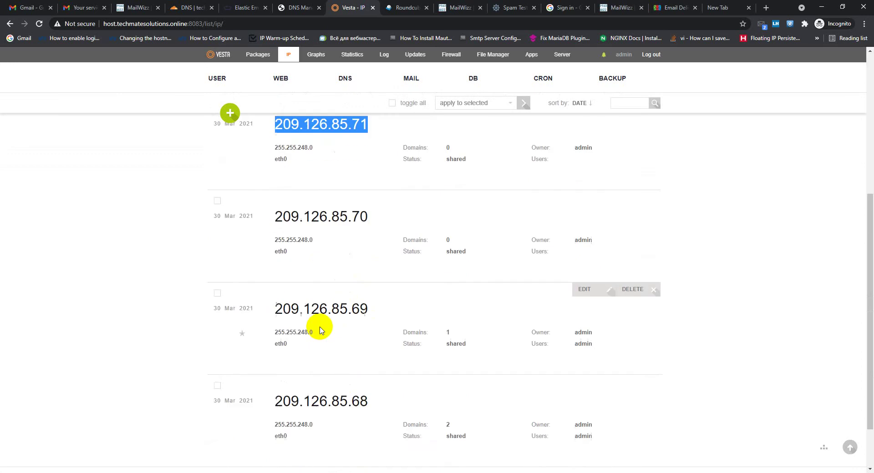
{"action": "scroll", "coordinate": [319, 330], "scroll_direction": "down", "scroll_amount": 2}
{"action": "scroll", "coordinate": [355, 314], "scroll_direction": "up", "scroll_amount": 7}
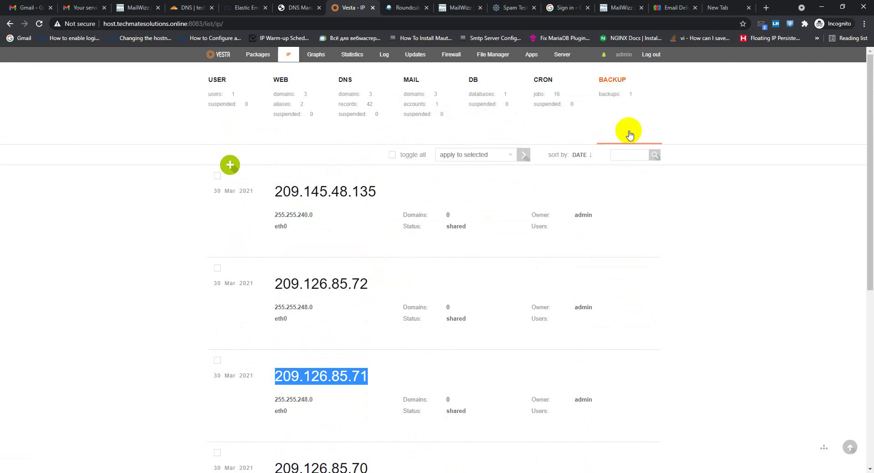
Select the techmatesolutions.store mail domain and list its mail accounts
{"action": "left_click", "coordinate": [413, 97]}
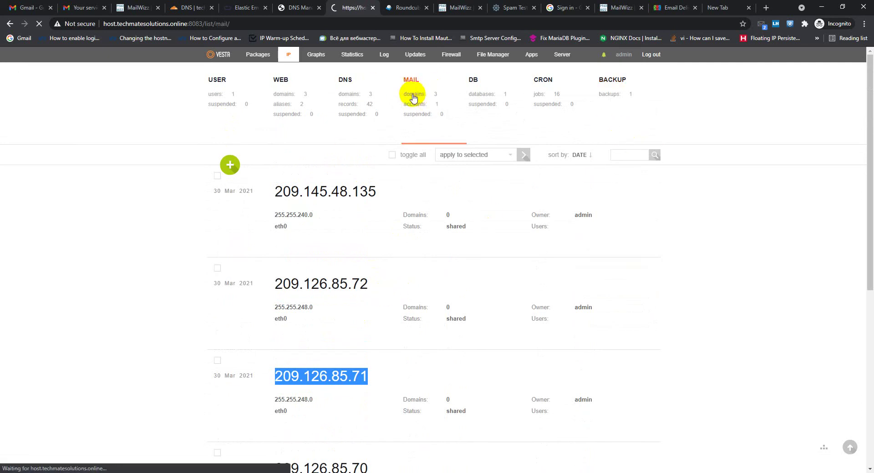
{"action": "mouse_move", "coordinate": [390, 180]}
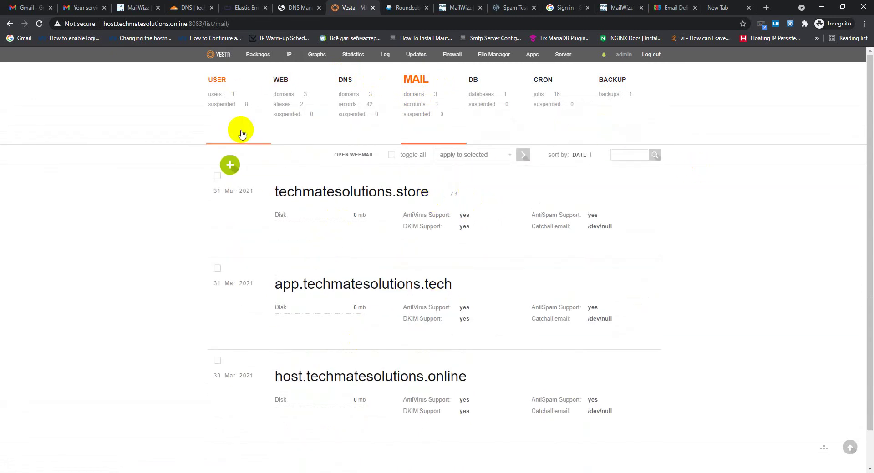
{"action": "left_click", "coordinate": [214, 179]}
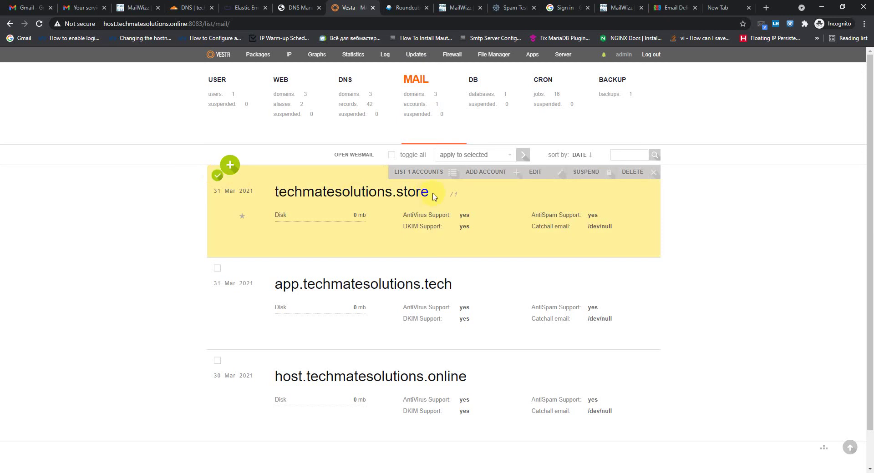
{"action": "left_click_drag", "start_coordinate": [433, 197], "coordinate": [275, 196]}
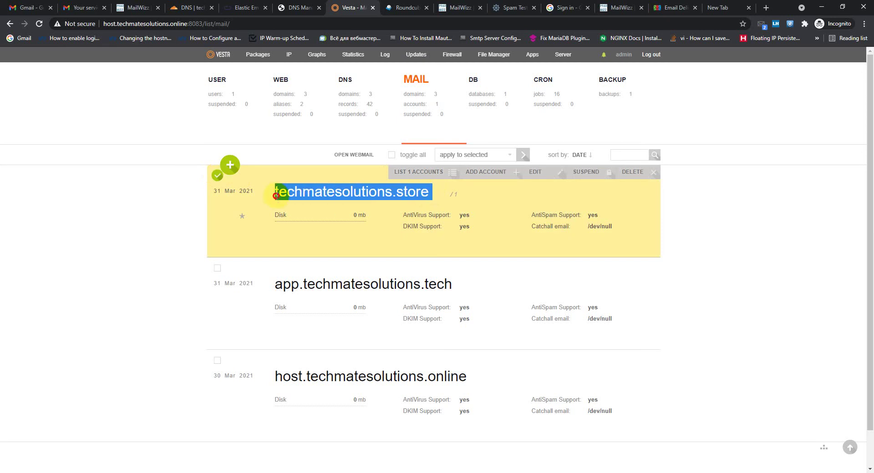
{"action": "left_click", "coordinate": [216, 178]}
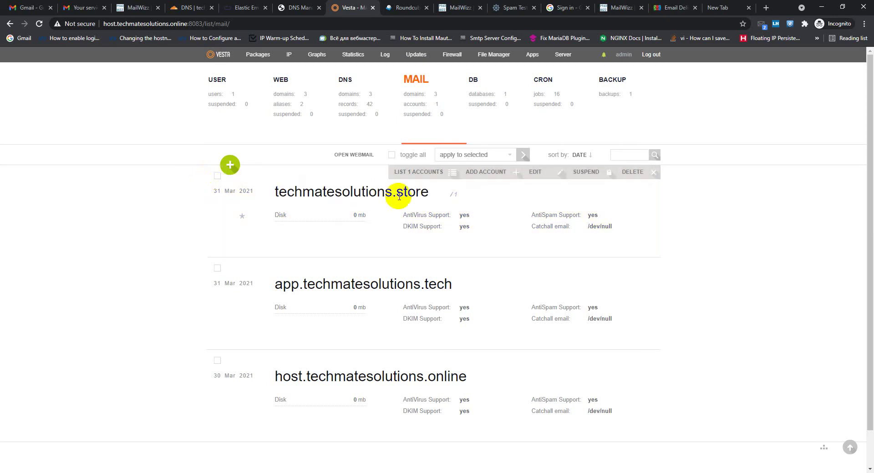
{"action": "left_click", "coordinate": [422, 99]}
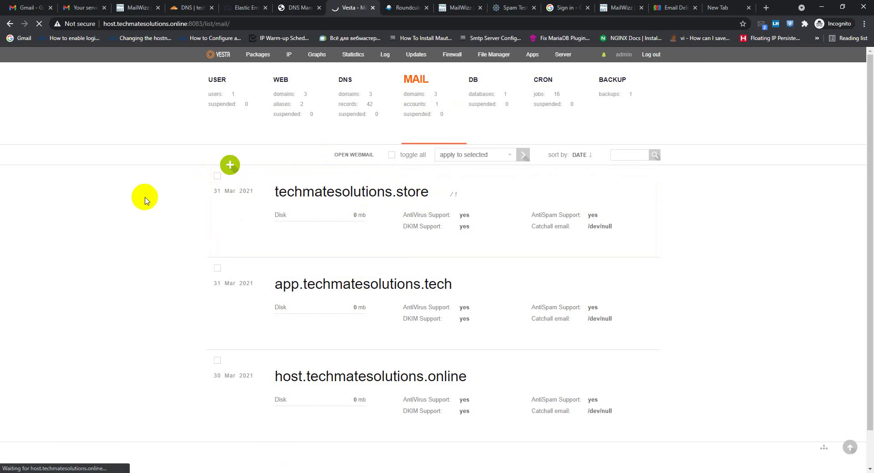
{"action": "left_click", "coordinate": [217, 176]}
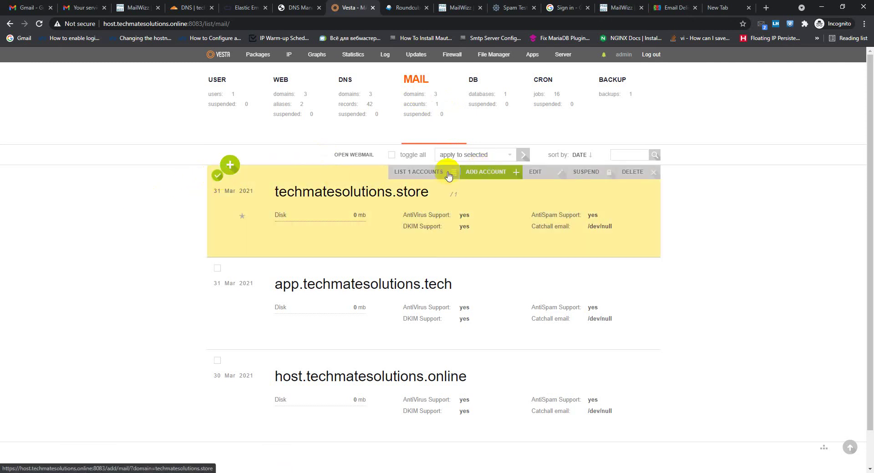
{"action": "left_click", "coordinate": [432, 174]}
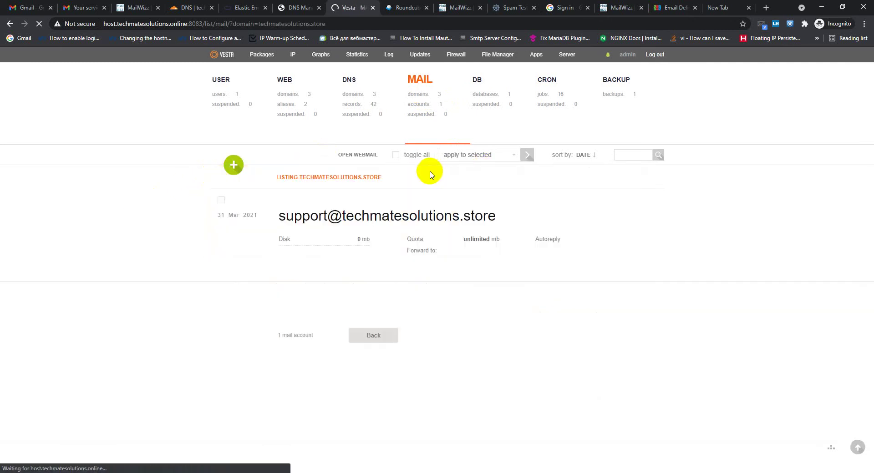
Open the support mailbox for editing and highlight its username, IMAP and SMTP connection details
{"action": "left_click", "coordinate": [224, 201]}
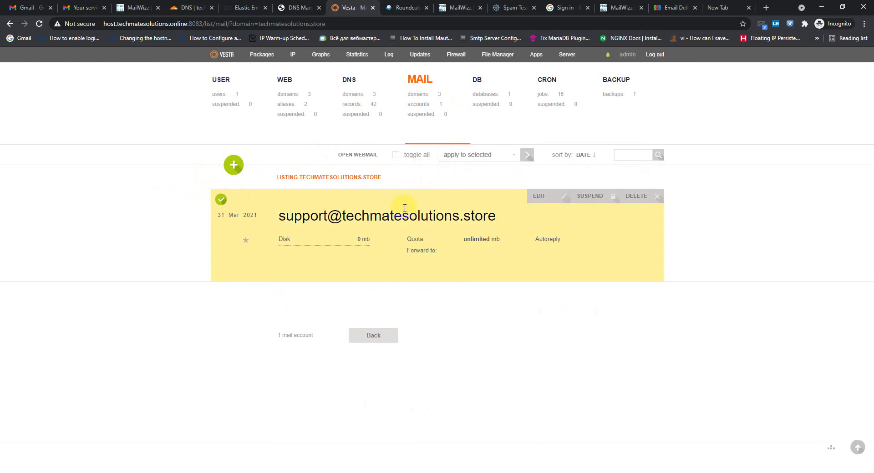
{"action": "left_click", "coordinate": [538, 200]}
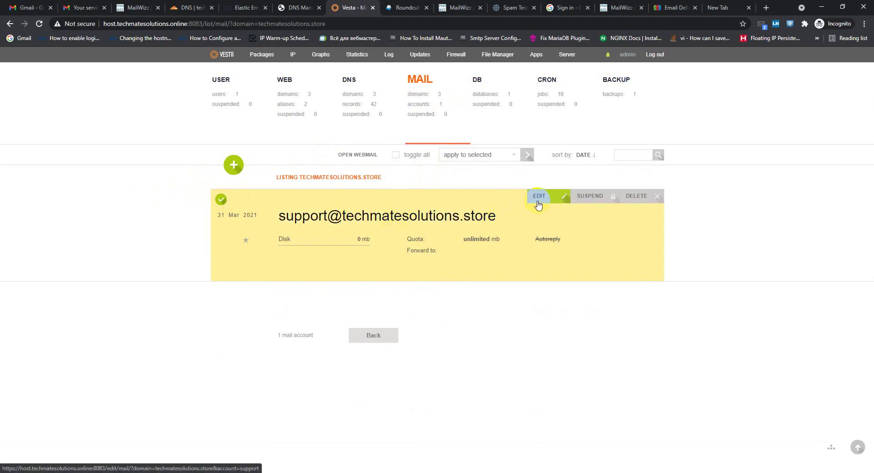
{"action": "scroll", "coordinate": [537, 218], "scroll_direction": "down", "scroll_amount": 2}
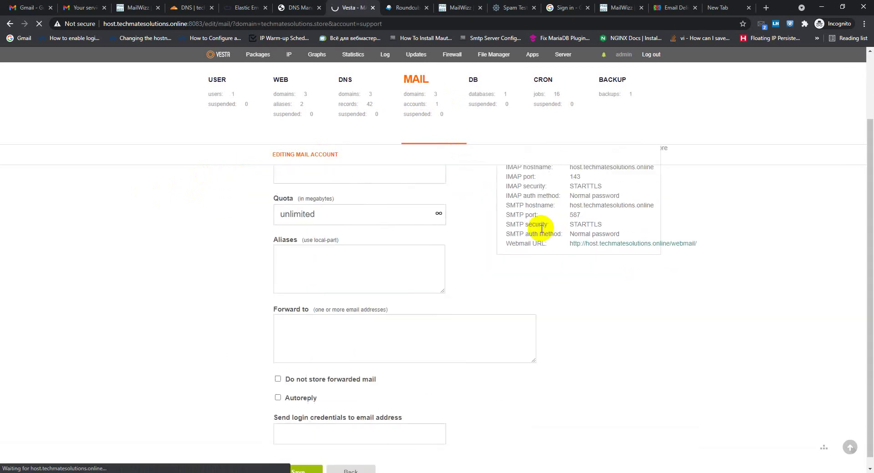
{"action": "scroll", "coordinate": [518, 273], "scroll_direction": "up", "scroll_amount": 2}
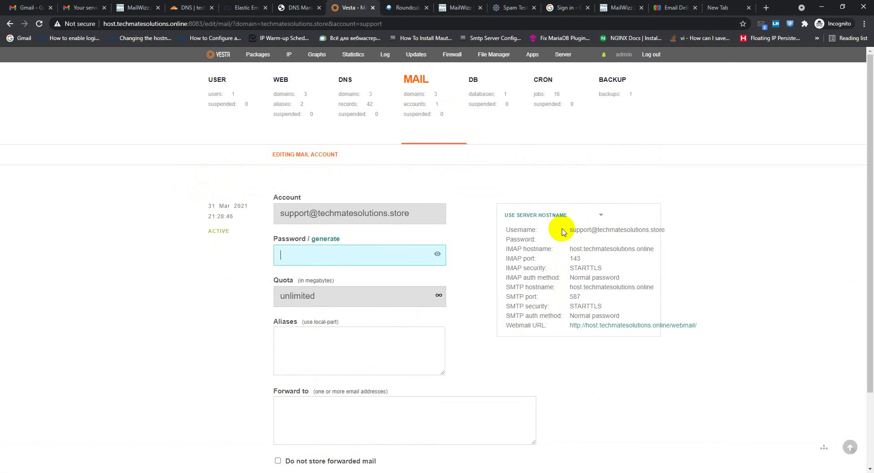
{"action": "left_click_drag", "start_coordinate": [567, 230], "coordinate": [652, 228]}
{"action": "left_click_drag", "start_coordinate": [570, 249], "coordinate": [631, 258]}
{"action": "left_click_drag", "start_coordinate": [548, 268], "coordinate": [599, 268]}
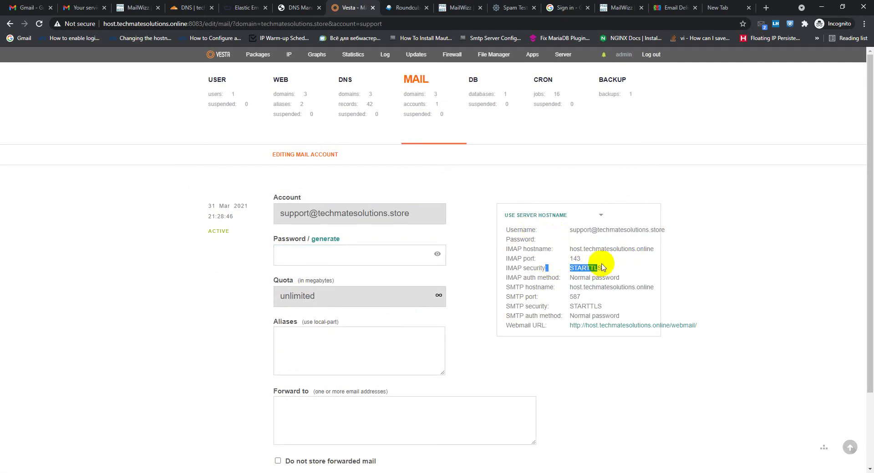
{"action": "scroll", "coordinate": [597, 304], "scroll_direction": "down", "scroll_amount": 1}
{"action": "scroll", "coordinate": [597, 304], "scroll_direction": "up", "scroll_amount": 1}
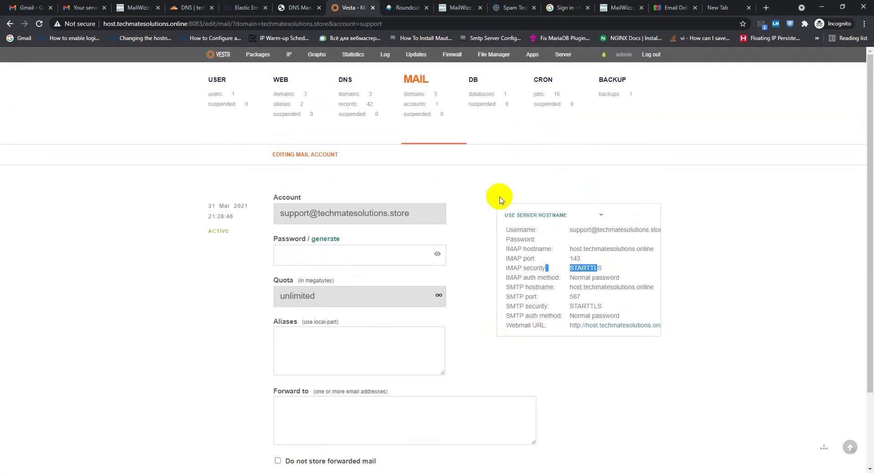
{"action": "left_click_drag", "start_coordinate": [485, 210], "coordinate": [533, 287]}
Open the MailWizz delivery server's update form and check its Hostname value
{"action": "left_click", "coordinate": [132, 7]}
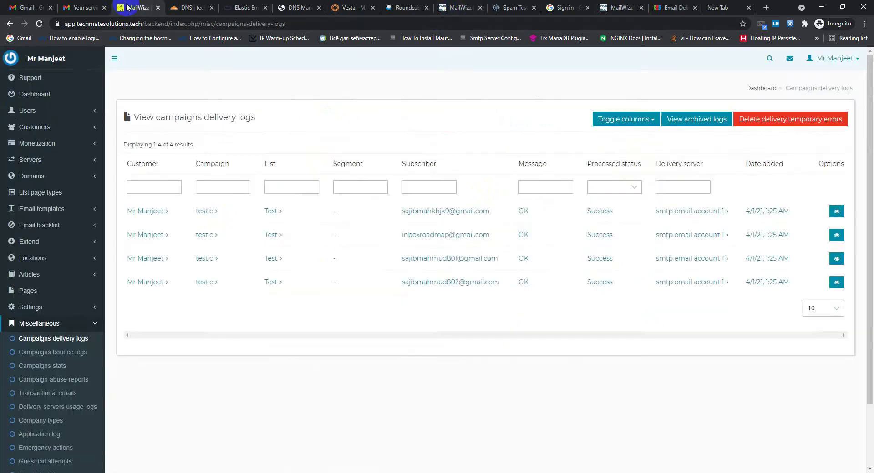
{"action": "scroll", "coordinate": [246, 240], "scroll_direction": "down", "scroll_amount": 3}
{"action": "scroll", "coordinate": [245, 240], "scroll_direction": "up", "scroll_amount": 2}
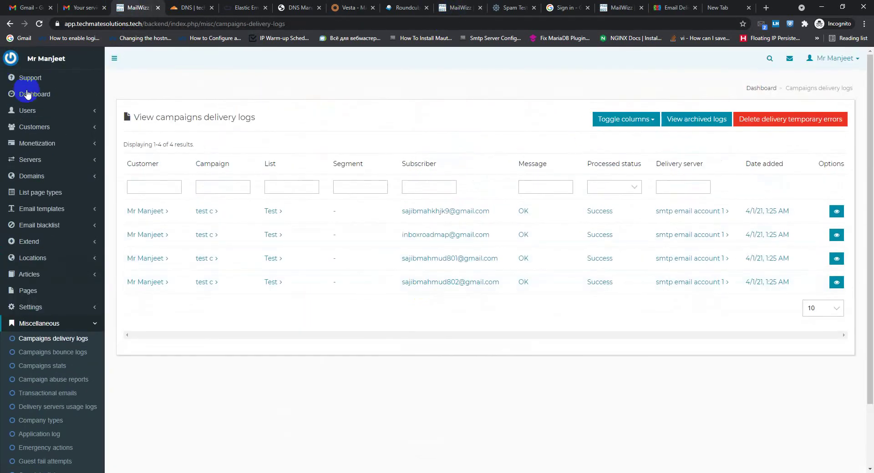
{"action": "left_click", "coordinate": [37, 161]}
{"action": "left_click", "coordinate": [37, 174]}
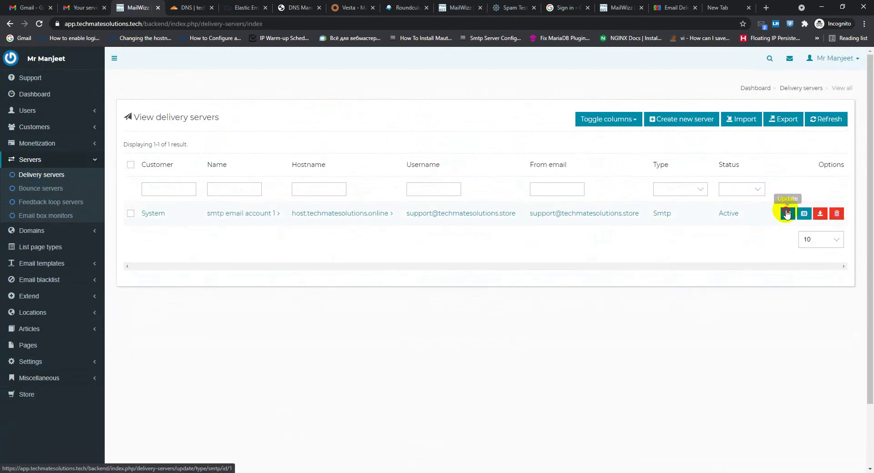
{"action": "left_click", "coordinate": [787, 213]}
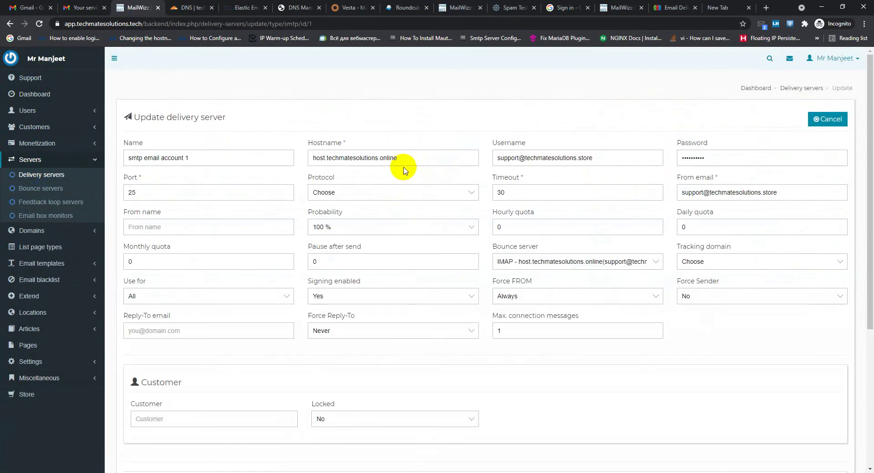
{"action": "left_click_drag", "start_coordinate": [398, 159], "coordinate": [316, 160]}
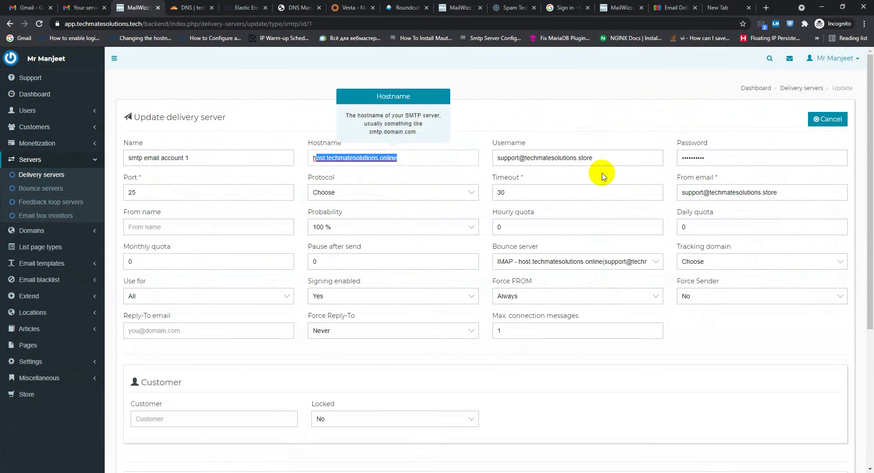
{"action": "scroll", "coordinate": [416, 191], "scroll_direction": "down", "scroll_amount": 1}
{"action": "scroll", "coordinate": [387, 215], "scroll_direction": "up", "scroll_amount": 1}
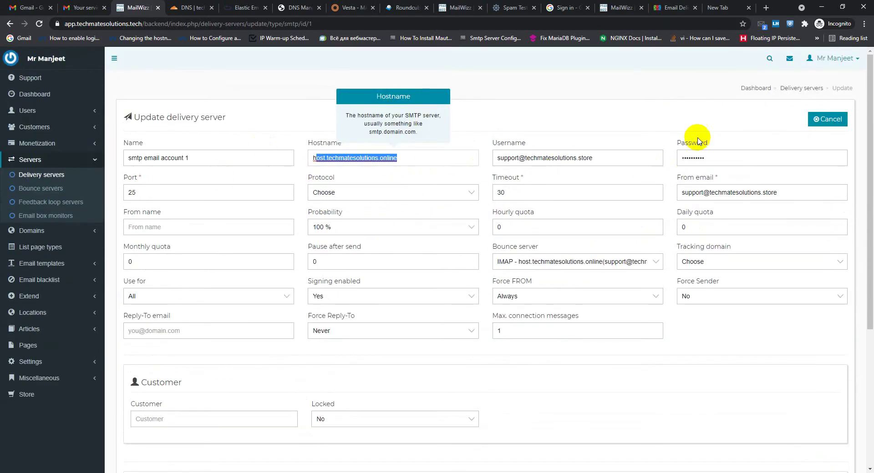
Compare the Vesta support mailbox username against the delivery server's Username field
{"action": "left_click", "coordinate": [342, 13]}
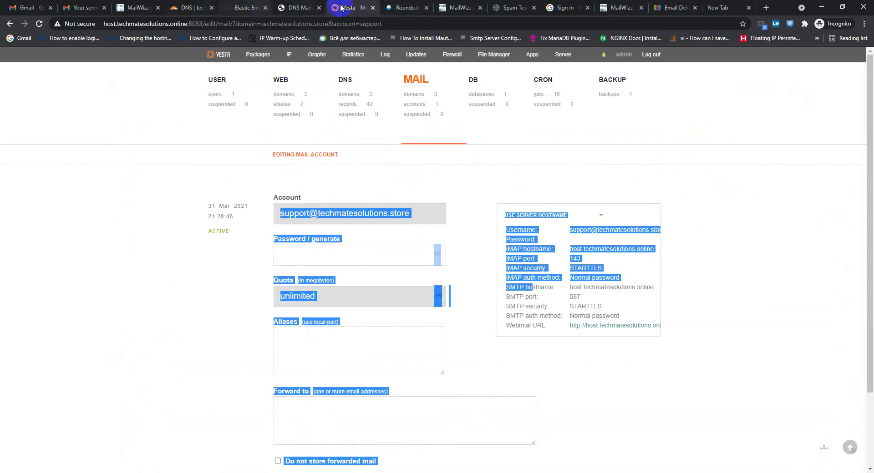
{"action": "left_click", "coordinate": [230, 232]}
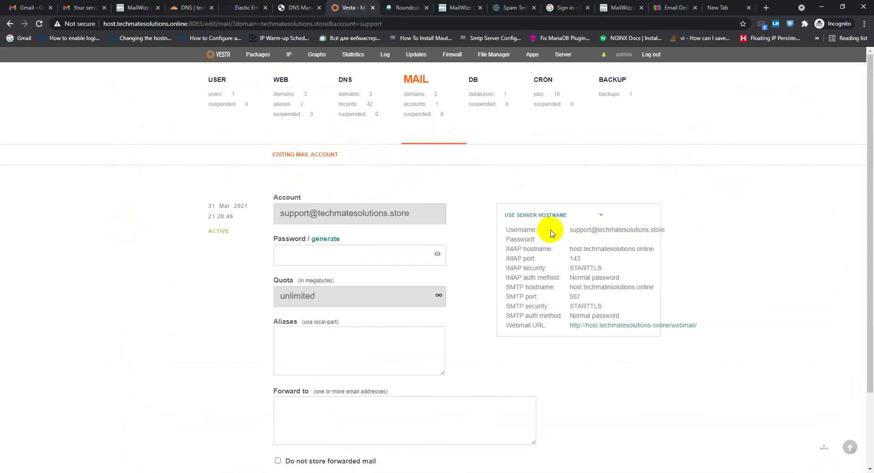
{"action": "left_click_drag", "start_coordinate": [560, 234], "coordinate": [652, 230]}
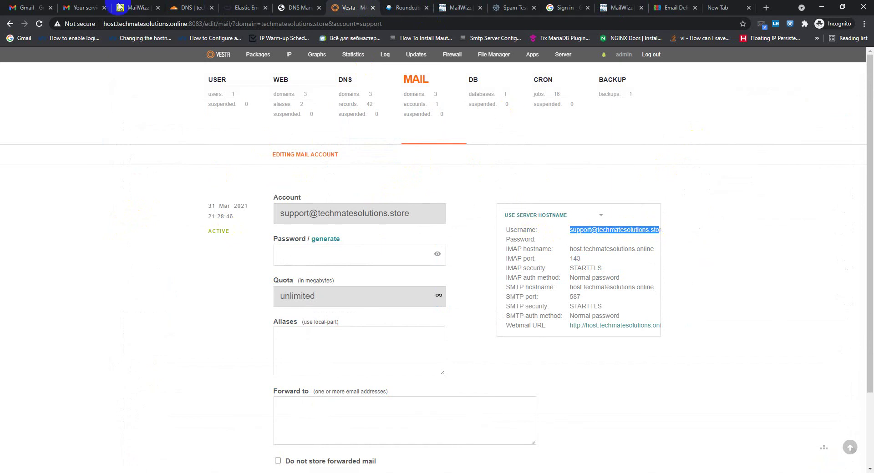
{"action": "left_click", "coordinate": [132, 7]}
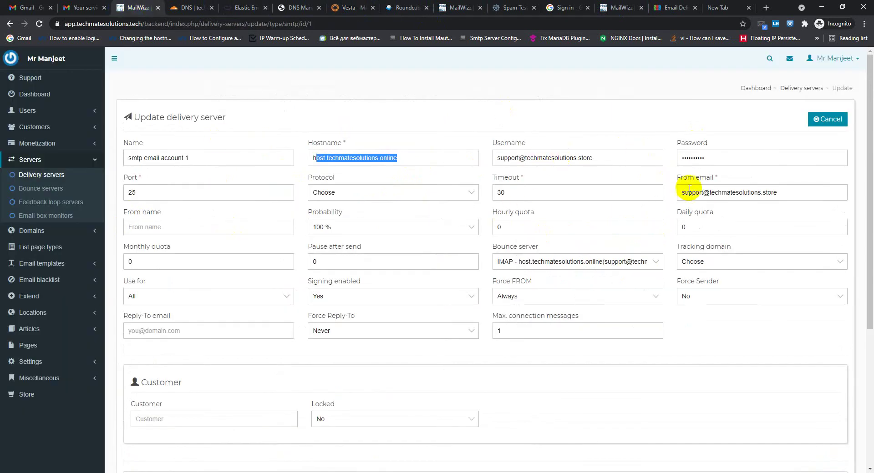
{"action": "left_click", "coordinate": [610, 158]}
{"action": "left_click_drag", "start_coordinate": [565, 162], "coordinate": [484, 159]}
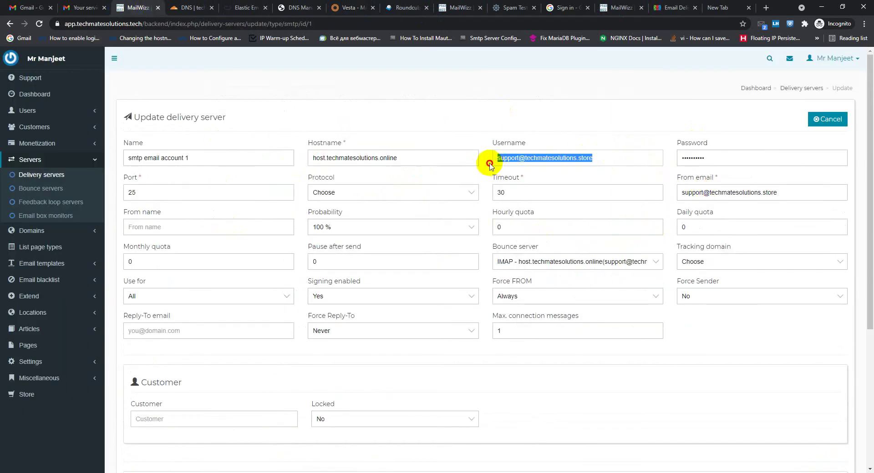
{"action": "left_click", "coordinate": [589, 156]}
{"action": "left_click_drag", "start_coordinate": [599, 158], "coordinate": [527, 160]}
{"action": "scroll", "coordinate": [326, 157], "scroll_direction": "down", "scroll_amount": 1}
{"action": "scroll", "coordinate": [325, 157], "scroll_direction": "down", "scroll_amount": 2}
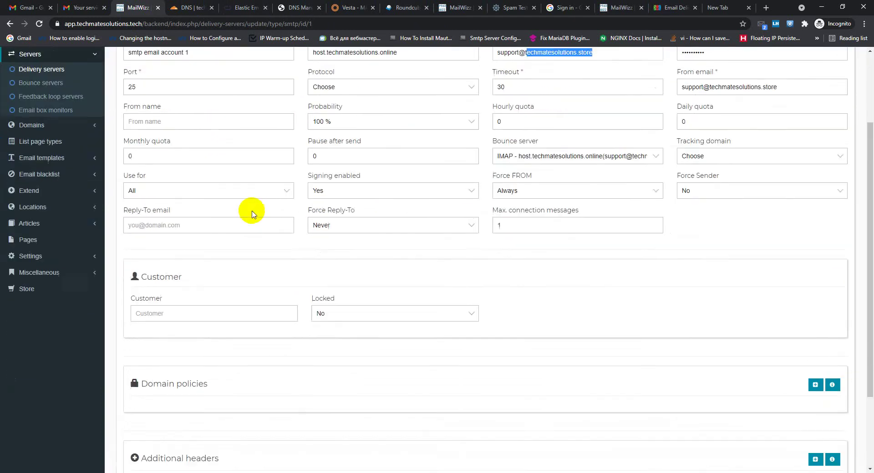
{"action": "scroll", "coordinate": [250, 211], "scroll_direction": "up", "scroll_amount": 3}
{"action": "scroll", "coordinate": [492, 203], "scroll_direction": "down", "scroll_amount": 1}
{"action": "scroll", "coordinate": [493, 202], "scroll_direction": "down", "scroll_amount": 3}
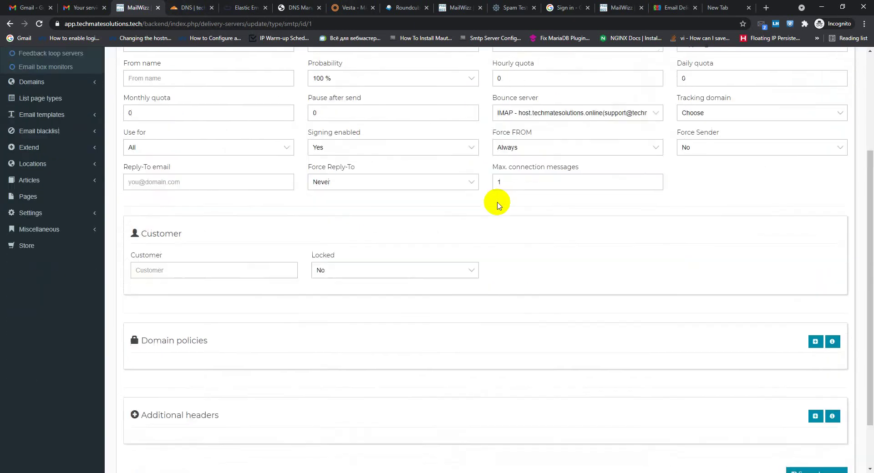
{"action": "scroll", "coordinate": [433, 200], "scroll_direction": "up", "scroll_amount": 3}
{"action": "scroll", "coordinate": [551, 202], "scroll_direction": "down", "scroll_amount": 2}
{"action": "scroll", "coordinate": [596, 253], "scroll_direction": "up", "scroll_amount": 3}
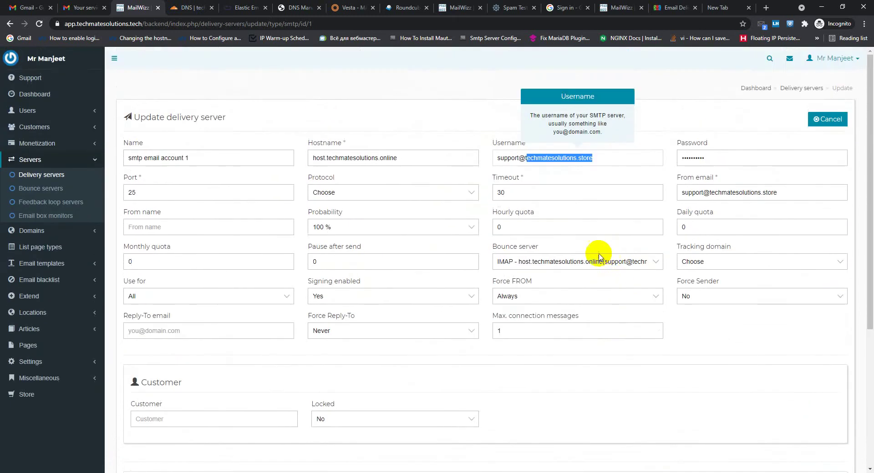
{"action": "scroll", "coordinate": [293, 253], "scroll_direction": "down", "scroll_amount": 5}
{"action": "scroll", "coordinate": [265, 262], "scroll_direction": "up", "scroll_amount": 5}
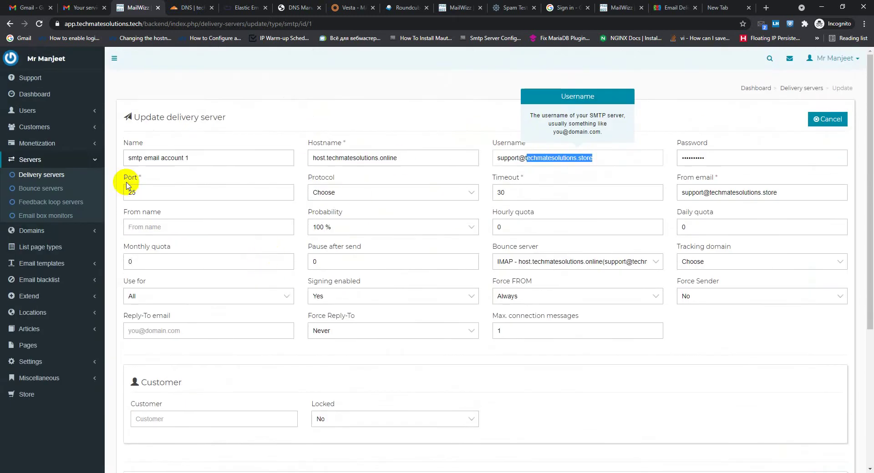
{"action": "scroll", "coordinate": [204, 210], "scroll_direction": "down", "scroll_amount": 5}
{"action": "scroll", "coordinate": [253, 176], "scroll_direction": "up", "scroll_amount": 5}
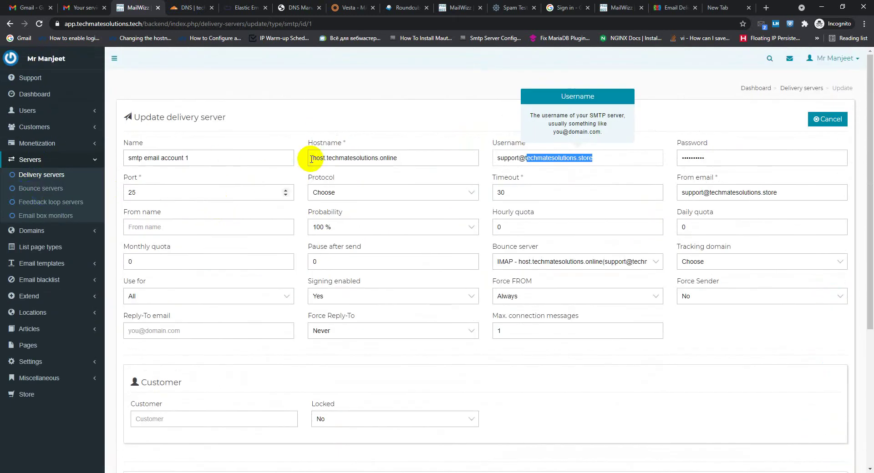
Open the bounce server settings and verify hostname host.techmatesolutions.online, username and email
{"action": "left_click", "coordinate": [45, 192]}
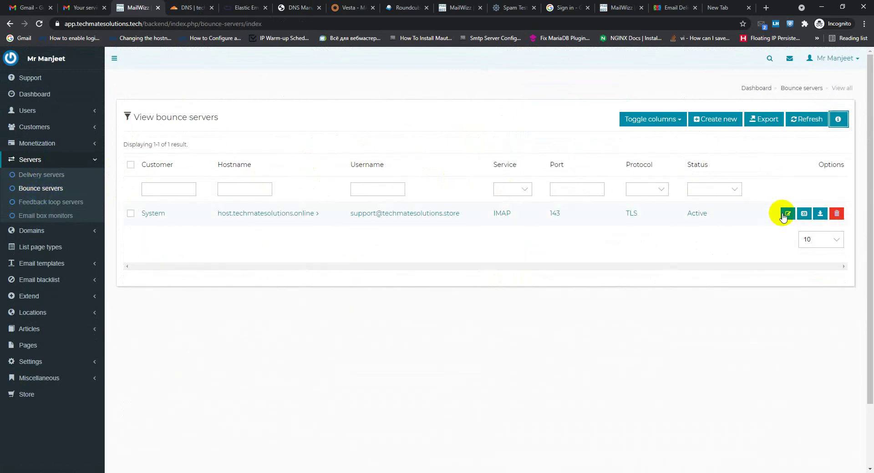
{"action": "left_click", "coordinate": [786, 215]}
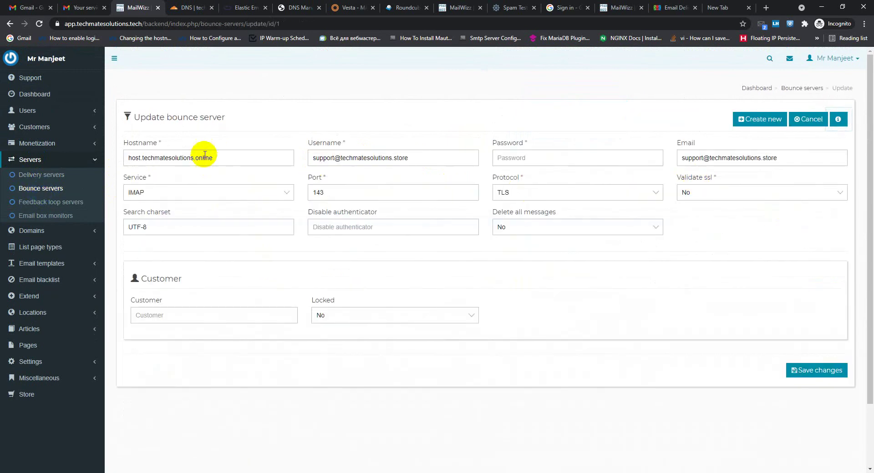
{"action": "left_click", "coordinate": [203, 159]}
{"action": "left_click_drag", "start_coordinate": [213, 159], "coordinate": [206, 159]}
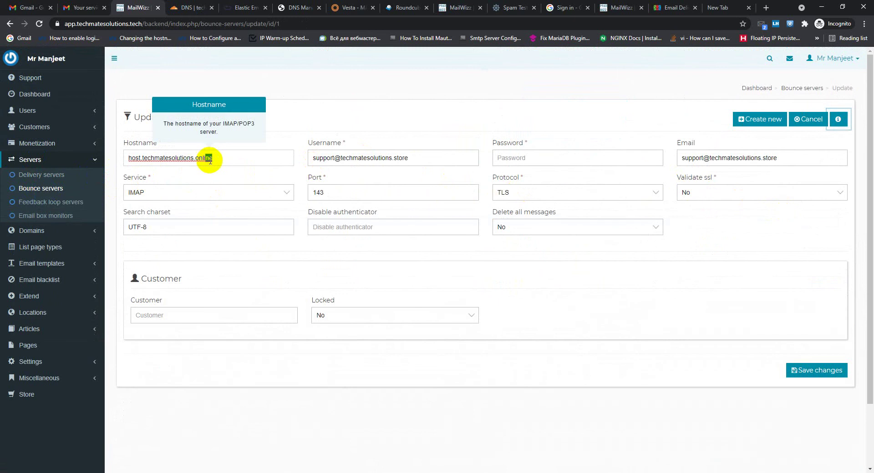
{"action": "left_click", "coordinate": [391, 158]}
{"action": "left_click", "coordinate": [689, 162]}
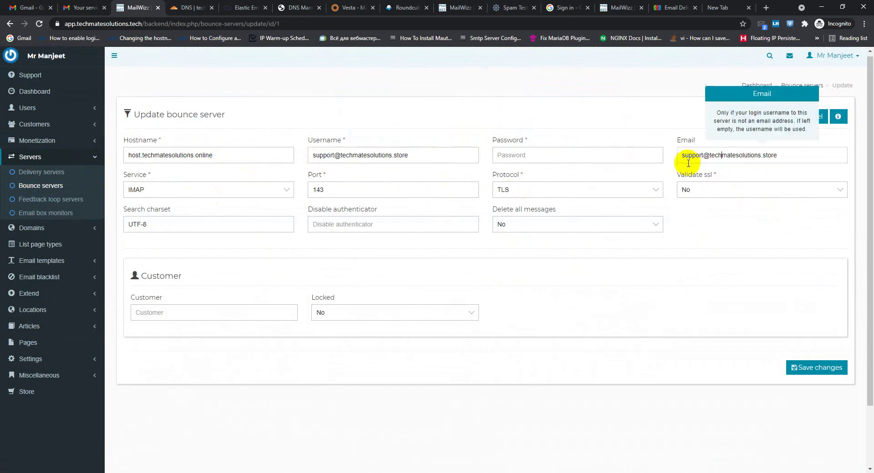
{"action": "scroll", "coordinate": [211, 191], "scroll_direction": "down", "scroll_amount": 1}
{"action": "scroll", "coordinate": [210, 191], "scroll_direction": "up", "scroll_amount": 1}
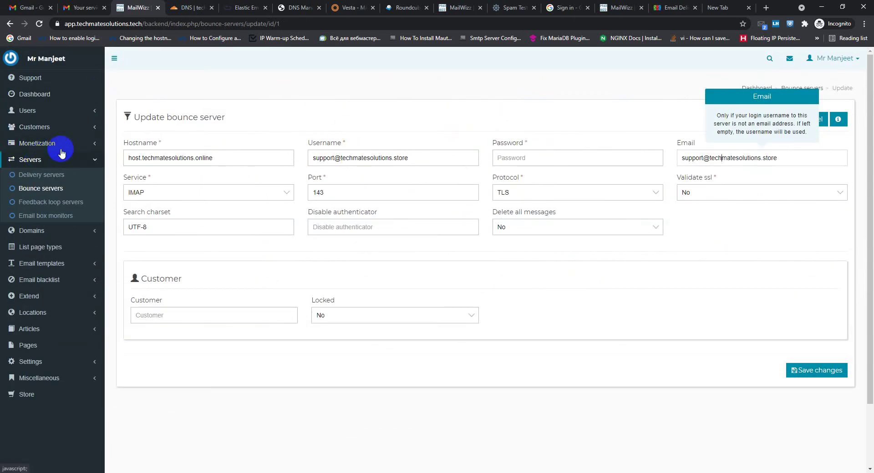
{"action": "left_click", "coordinate": [598, 12]}
{"action": "scroll", "coordinate": [171, 132], "scroll_direction": "down", "scroll_amount": 1}
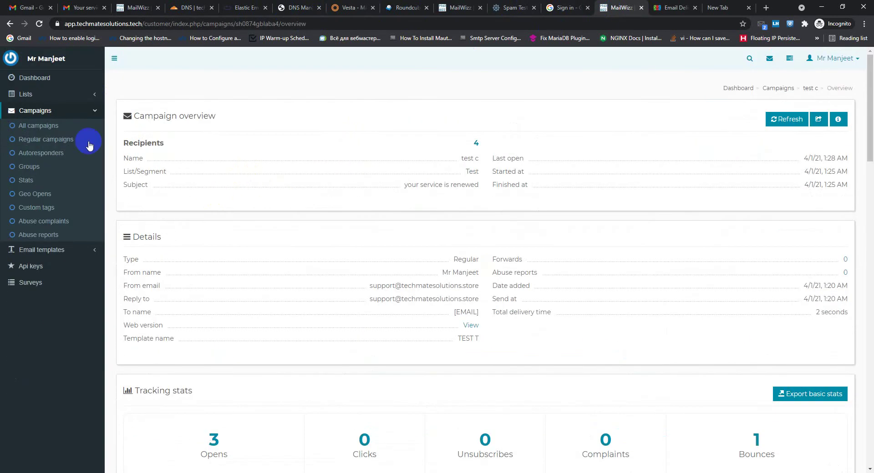
Review the sent test c campaign in the All campaigns table
{"action": "scroll", "coordinate": [195, 171], "scroll_direction": "down", "scroll_amount": 5}
{"action": "scroll", "coordinate": [195, 179], "scroll_direction": "up", "scroll_amount": 6}
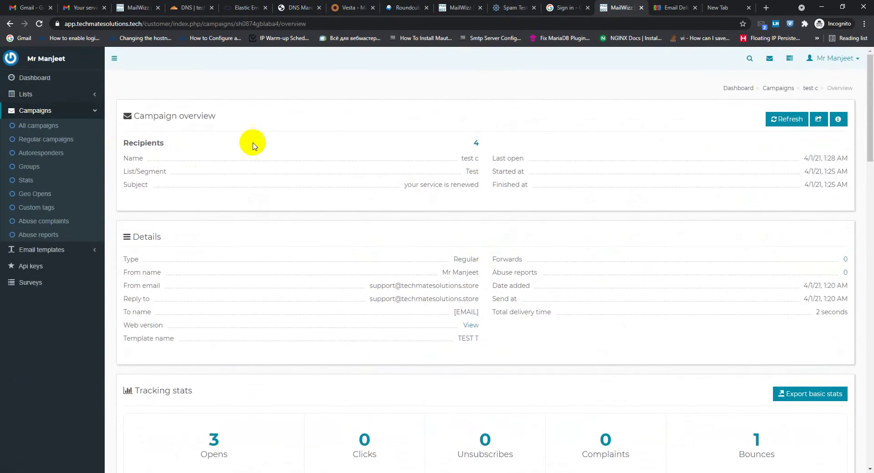
{"action": "left_click", "coordinate": [38, 127]}
{"action": "scroll", "coordinate": [338, 229], "scroll_direction": "down", "scroll_amount": 2}
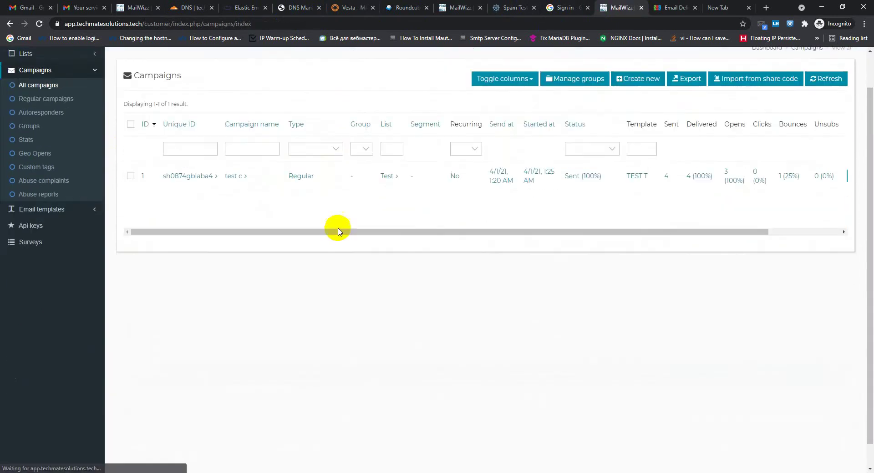
{"action": "scroll", "coordinate": [342, 235], "scroll_direction": "up", "scroll_amount": 2}
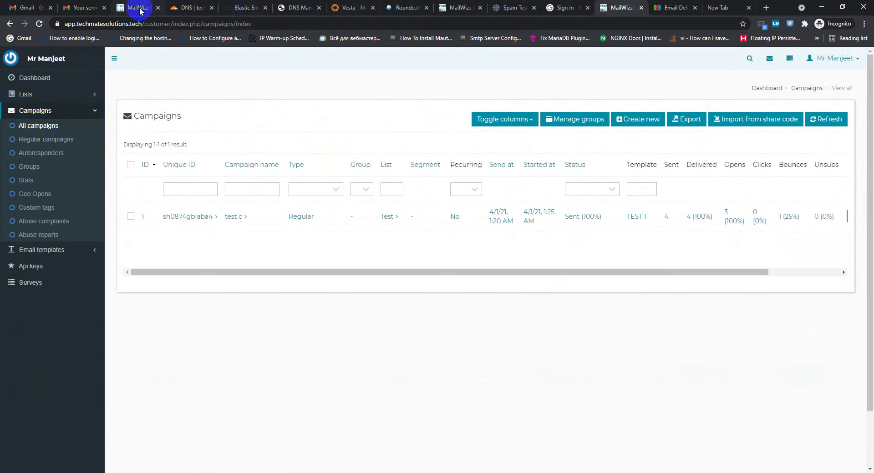
{"action": "left_click", "coordinate": [344, 272]}
{"action": "left_click_drag", "start_coordinate": [344, 272], "coordinate": [442, 269]}
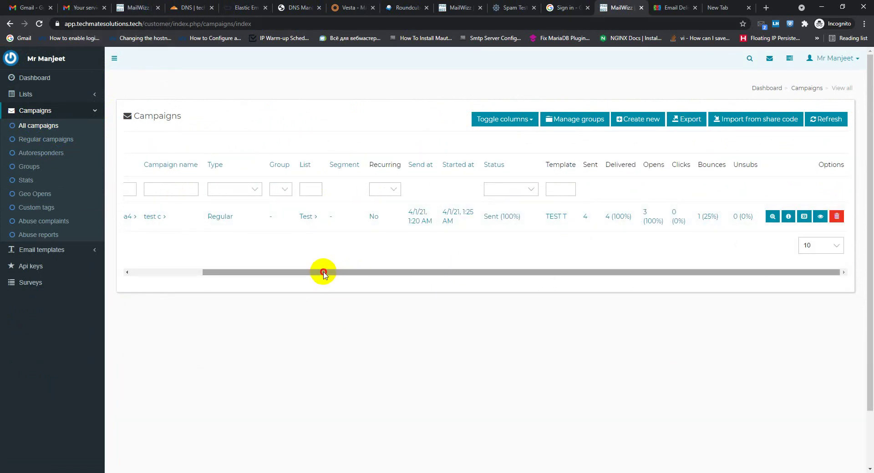
{"action": "left_click_drag", "start_coordinate": [324, 273], "coordinate": [348, 279]}
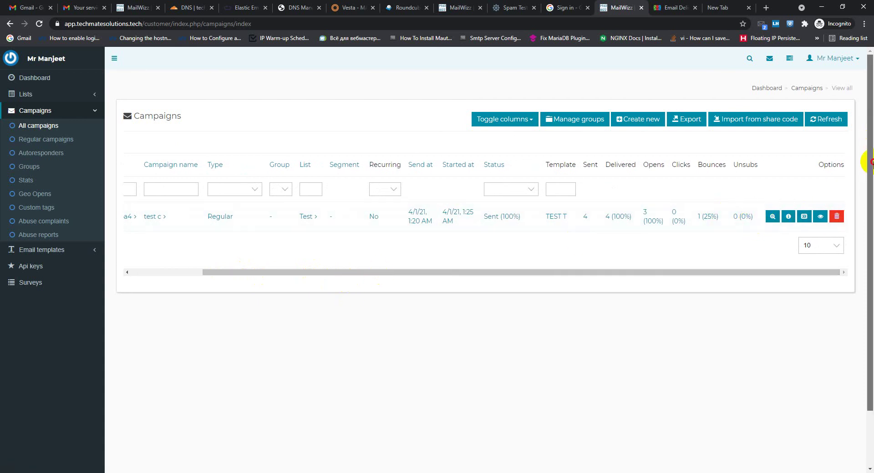
{"action": "left_click_drag", "start_coordinate": [870, 162], "coordinate": [870, 161]}
{"action": "scroll", "coordinate": [870, 162], "scroll_direction": "up", "scroll_amount": 1}
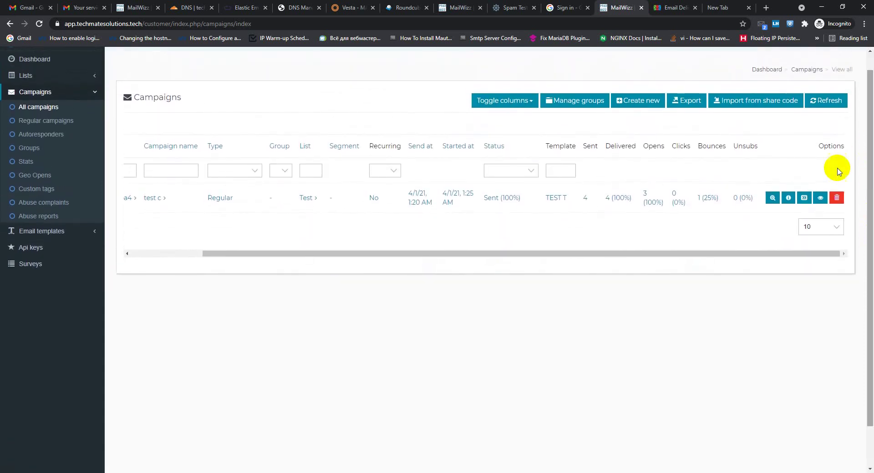
{"action": "left_click_drag", "start_coordinate": [738, 258], "coordinate": [784, 244]}
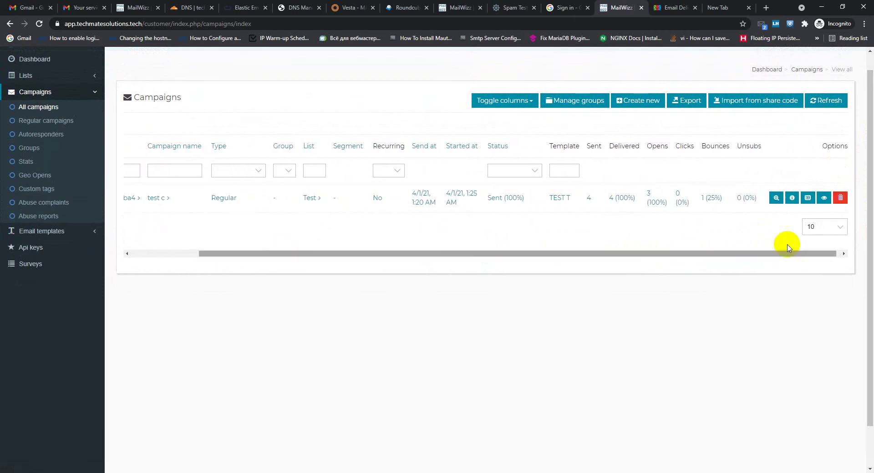
{"action": "scroll", "coordinate": [870, 228], "scroll_direction": "down", "scroll_amount": 1}
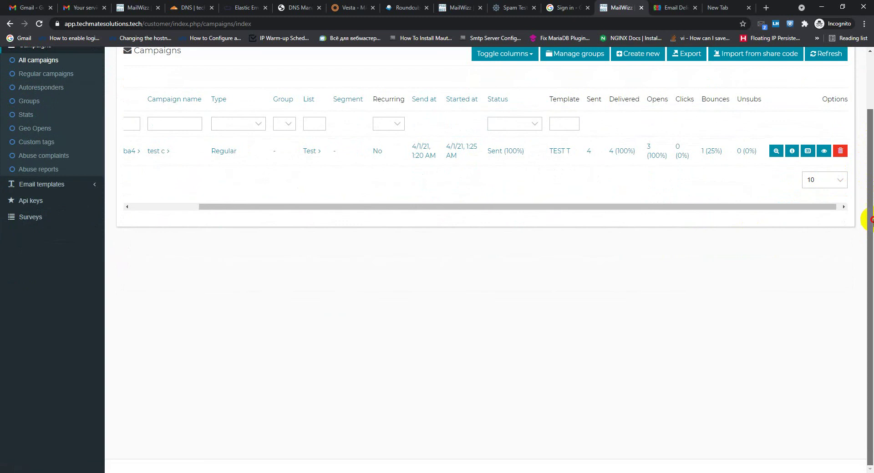
{"action": "scroll", "coordinate": [848, 195], "scroll_direction": "down", "scroll_amount": 1}
Open the TEST T email template for editing and look over its content
{"action": "left_click", "coordinate": [56, 142]}
{"action": "left_click", "coordinate": [59, 208]}
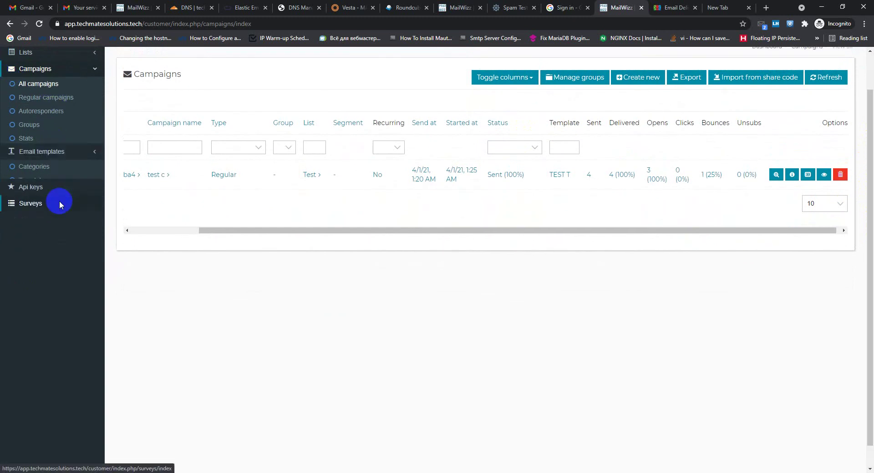
{"action": "left_click", "coordinate": [37, 155]}
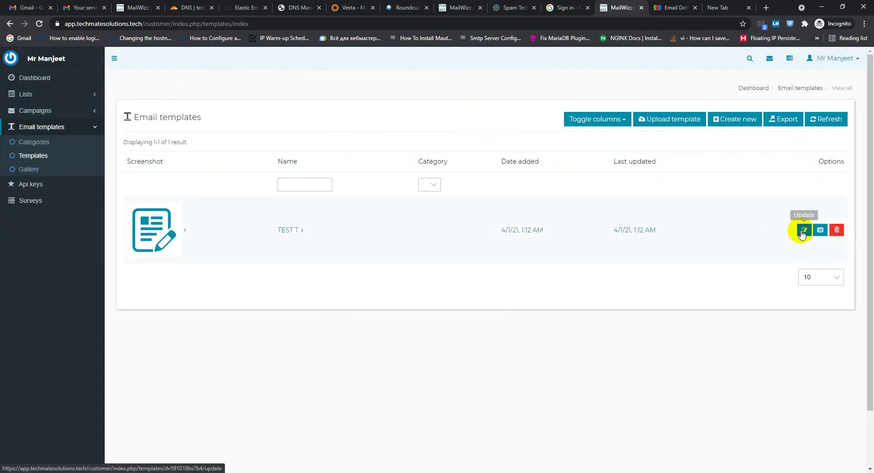
{"action": "left_click", "coordinate": [803, 231]}
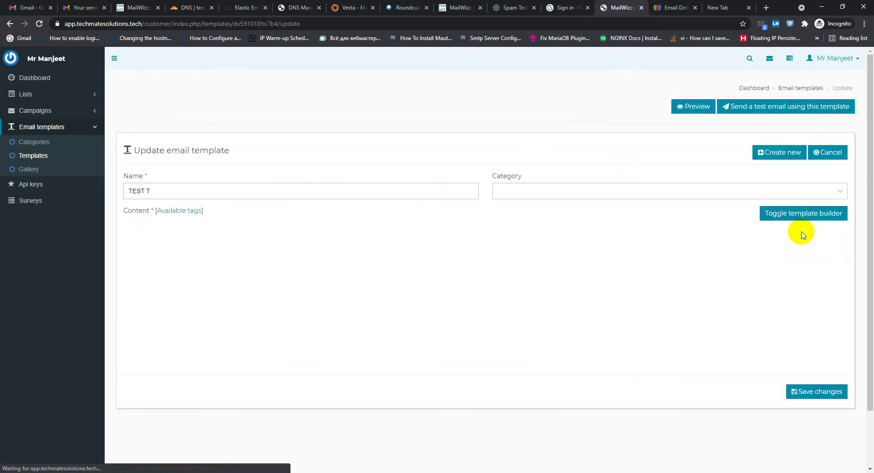
{"action": "scroll", "coordinate": [230, 316], "scroll_direction": "down", "scroll_amount": 3}
{"action": "scroll", "coordinate": [137, 306], "scroll_direction": "down", "scroll_amount": 5}
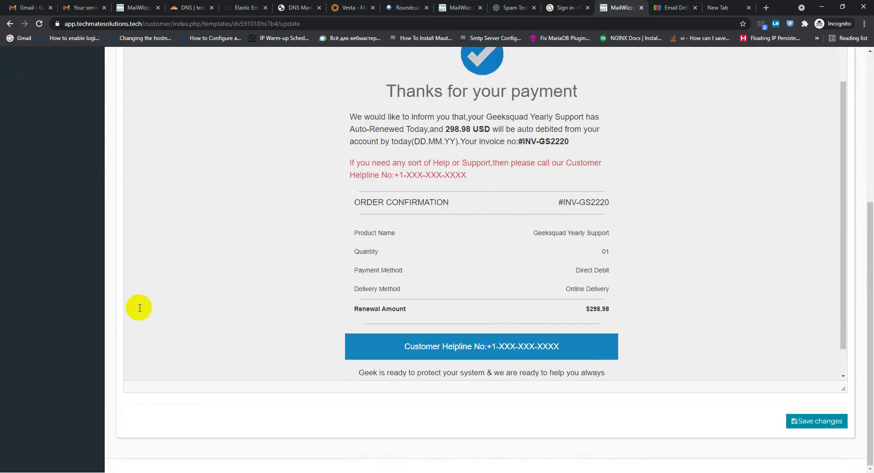
{"action": "scroll", "coordinate": [166, 277], "scroll_direction": "up", "scroll_amount": 3}
{"action": "scroll", "coordinate": [691, 273], "scroll_direction": "up", "scroll_amount": 5}
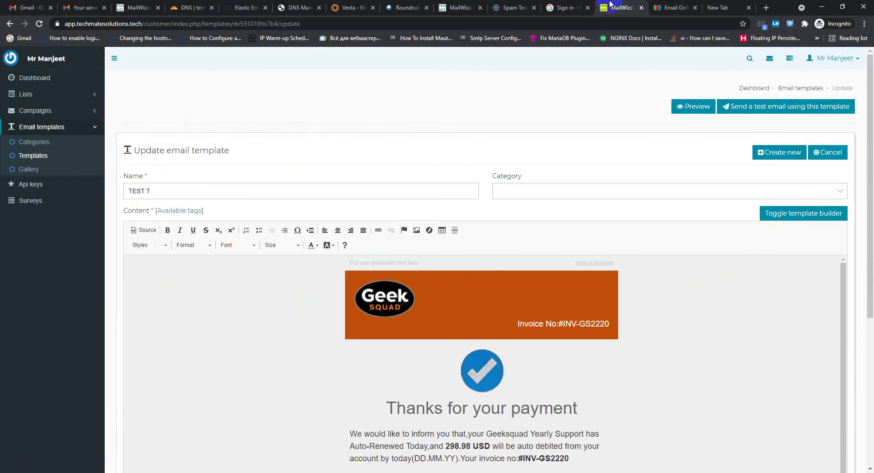
{"action": "left_click", "coordinate": [672, 8]}
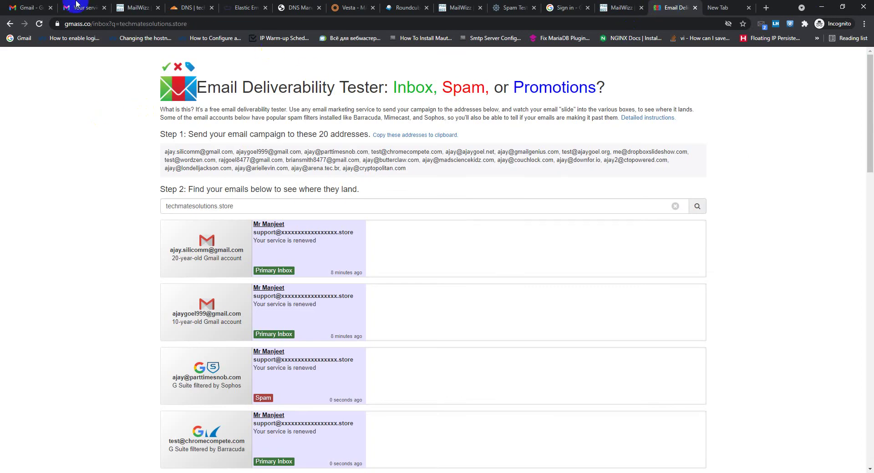
Select the 20 test addresses in GMass's Step 1 box and copy them
{"action": "scroll", "coordinate": [228, 114], "scroll_direction": "down", "scroll_amount": 5}
{"action": "scroll", "coordinate": [296, 164], "scroll_direction": "up", "scroll_amount": 5}
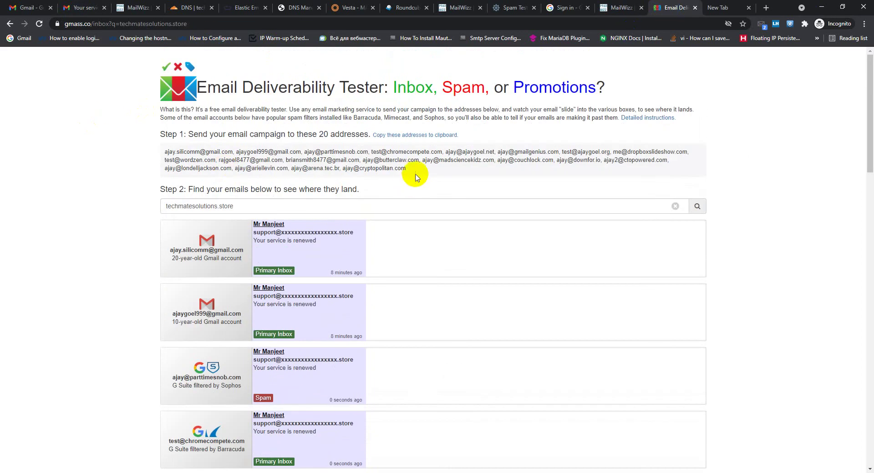
{"action": "left_click_drag", "start_coordinate": [405, 168], "coordinate": [172, 149]}
{"action": "right_click", "coordinate": [197, 155]}
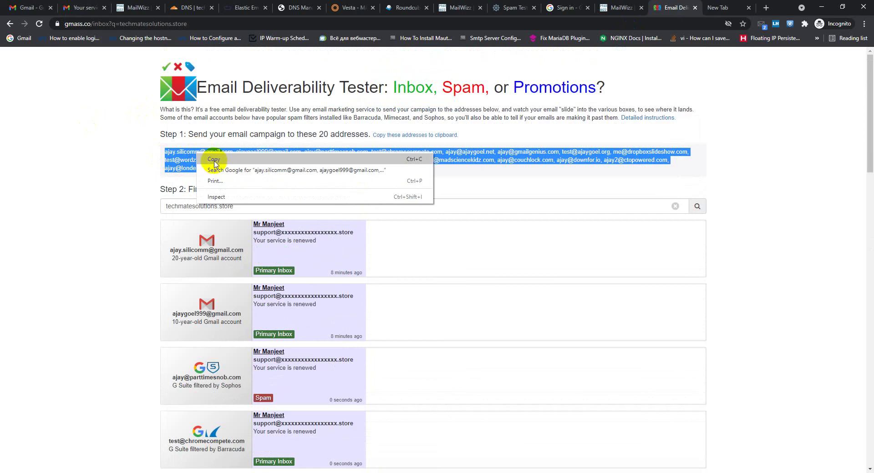
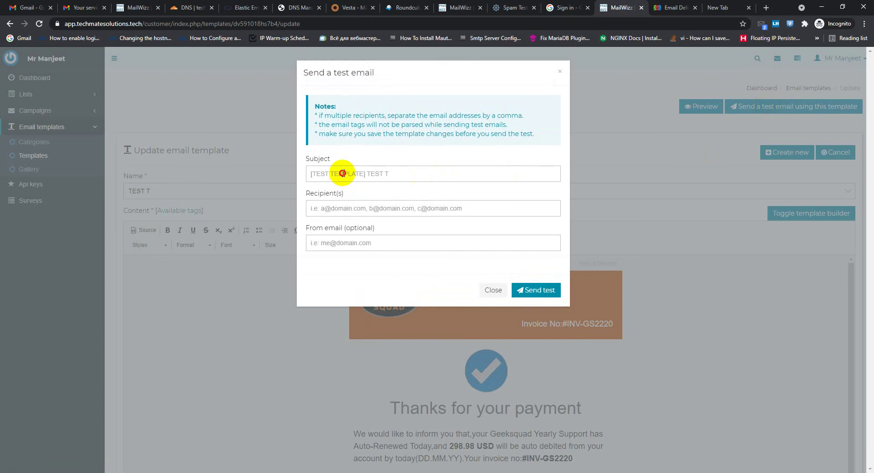
Fill the Recipient(s) field with the deliverability tester's comma-separated addresses for the TEST T test email
{"action": "left_click", "coordinate": [360, 208]}
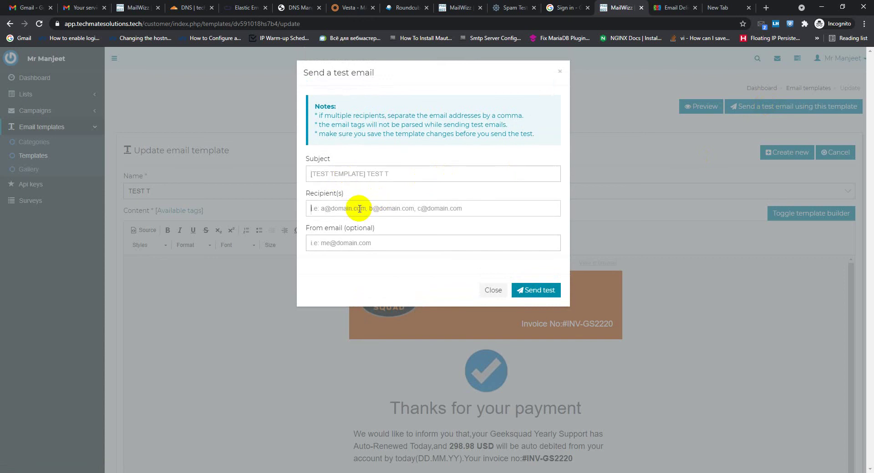
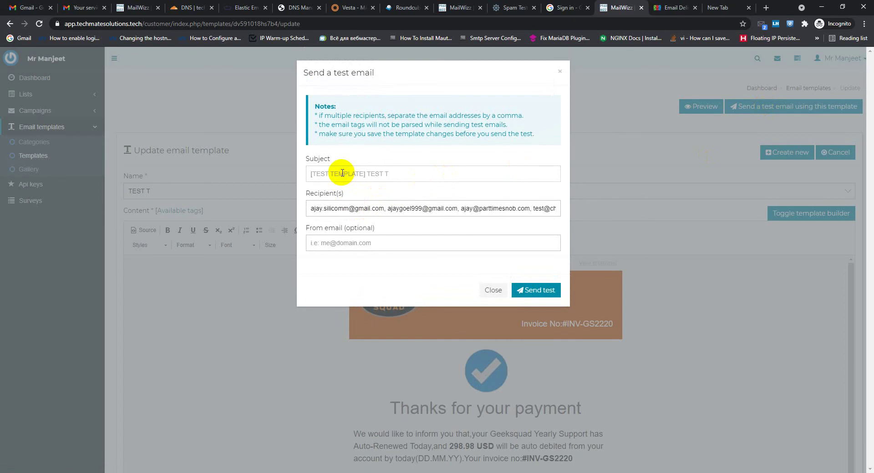
Start typing the subject 'Your service is renewwd', replacing a stray first letter
{"action": "type", "text": "U"}
{"action": "key", "text": "BackSpace"}
{"action": "type", "text": "Your service is renewwd"}
Remove the spaces after the first two commas so the first three recipient addresses are separated by bare commas
{"action": "left_click", "coordinate": [389, 210]}
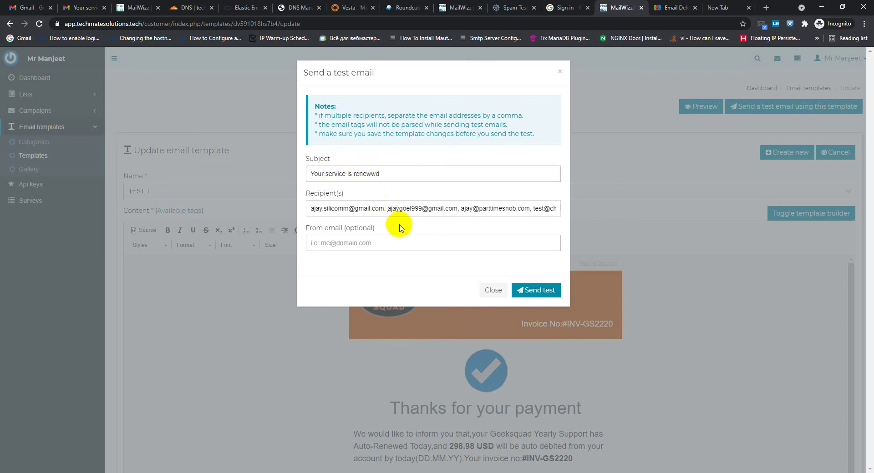
{"action": "key", "text": "BackSpace"}
{"action": "key", "text": "BackSpace"}
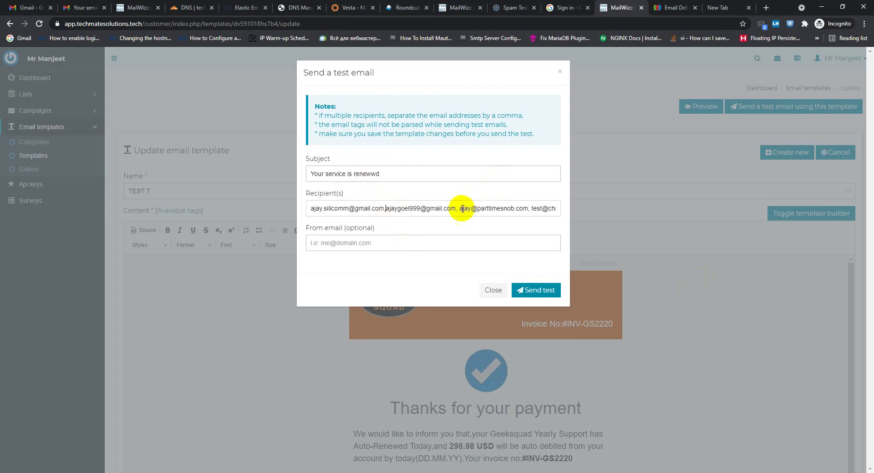
{"action": "type", "text": ","}
{"action": "left_click", "coordinate": [461, 210]}
{"action": "key", "text": "BackSpace"}
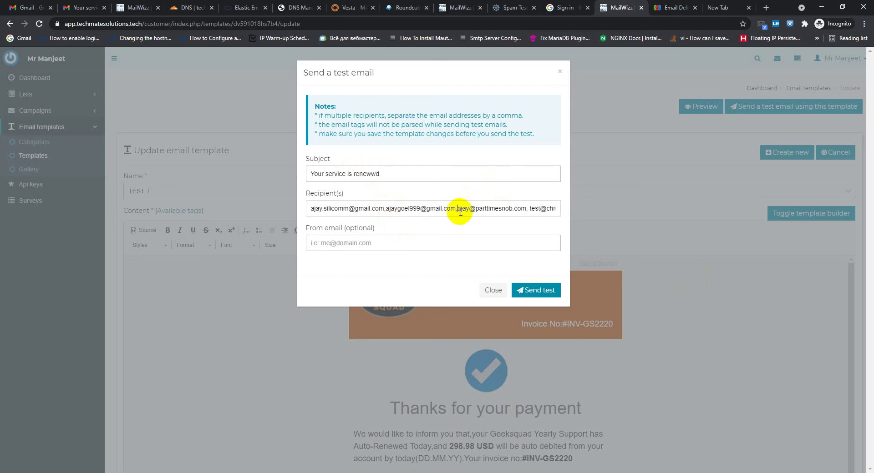
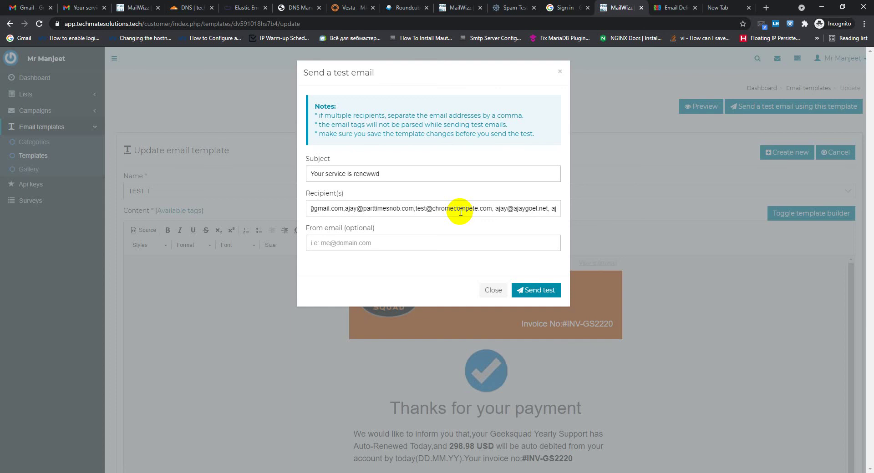
Delete the stray trailing letter in Recipient(s) and remove the space before the third address
{"action": "key", "text": "BackSpace"}
{"action": "left_click", "coordinate": [497, 209]}
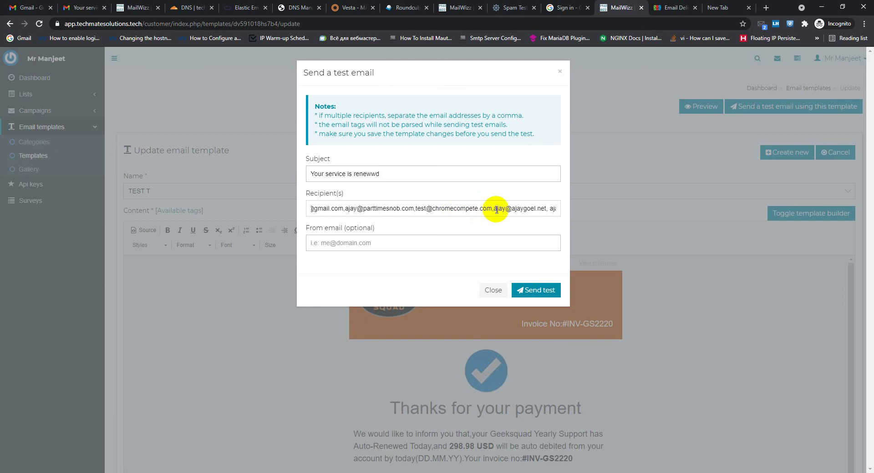
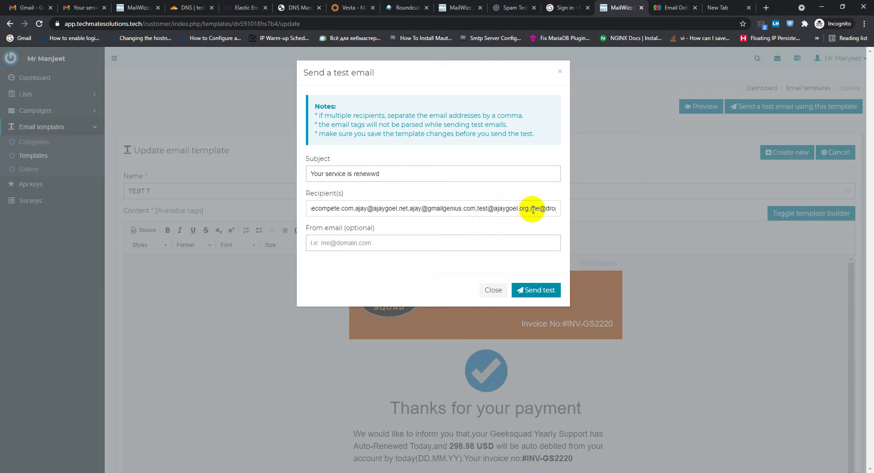
Add three more recipient addresses to Recipient(s), deleting the spaces after the separating commas
{"action": "key", "text": "Right"}
{"action": "key", "text": "Right"}
{"action": "key", "text": "Right"}
{"action": "key", "text": "Right"}
{"action": "key", "text": "Right"}
{"action": "key", "text": "Right"}
{"action": "key", "text": "Right"}
{"action": "key", "text": "Right"}
{"action": "key", "text": "Right"}
{"action": "key", "text": "Right"}
{"action": "key", "text": "Right"}
{"action": "key", "text": "Right"}
{"action": "key", "text": "Right"}
{"action": "key", "text": "Right"}
{"action": "key", "text": "Right"}
{"action": "key", "text": "Right"}
{"action": "key", "text": "Right"}
{"action": "key", "text": "Right"}
{"action": "key", "text": "Right"}
{"action": "key", "text": "Right"}
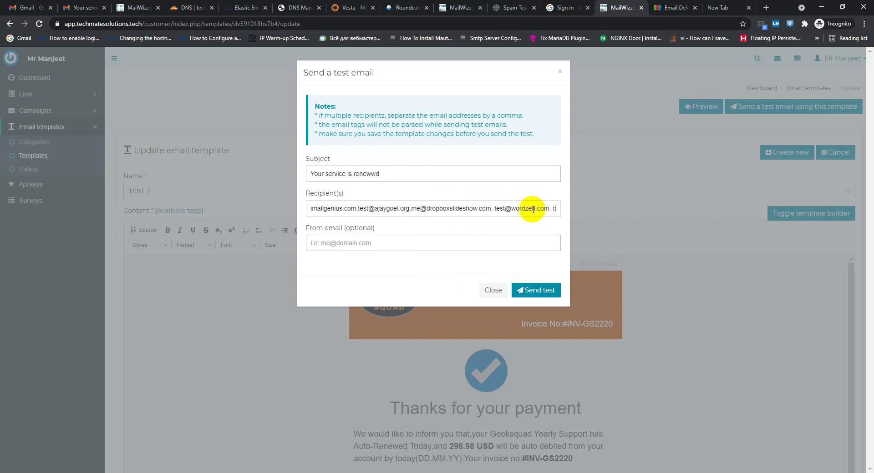
{"action": "left_click", "coordinate": [478, 210]}
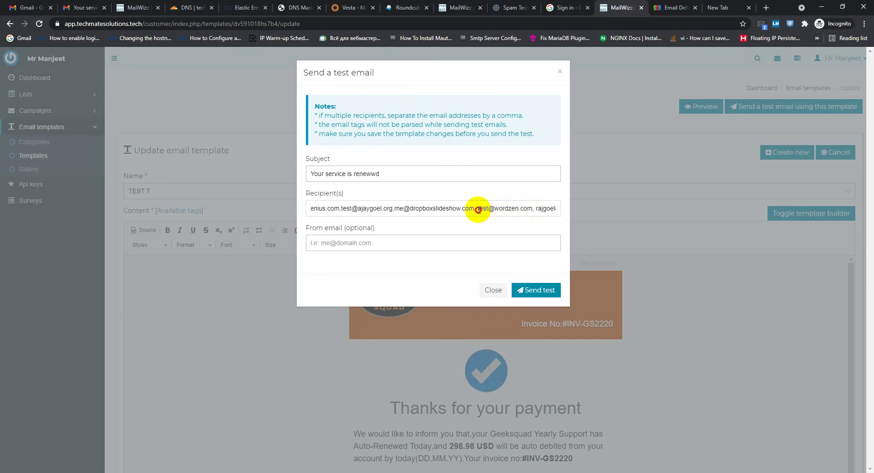
{"action": "key", "text": "BackSpace"}
{"action": "left_click", "coordinate": [337, 246]}
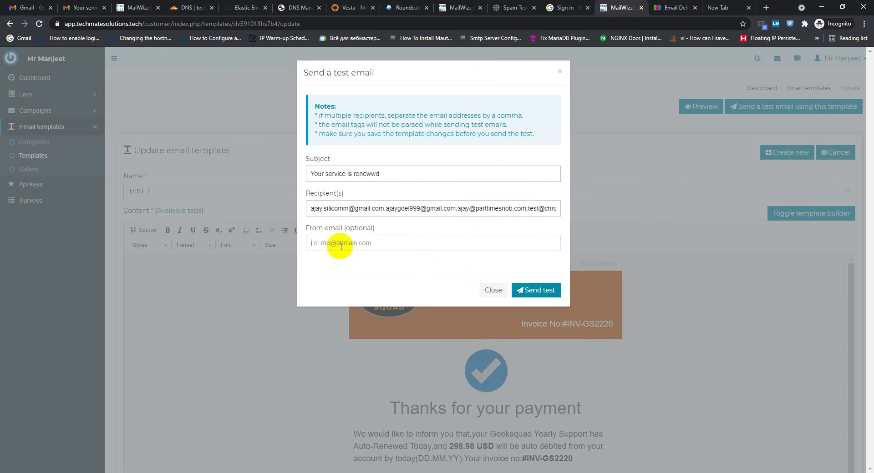
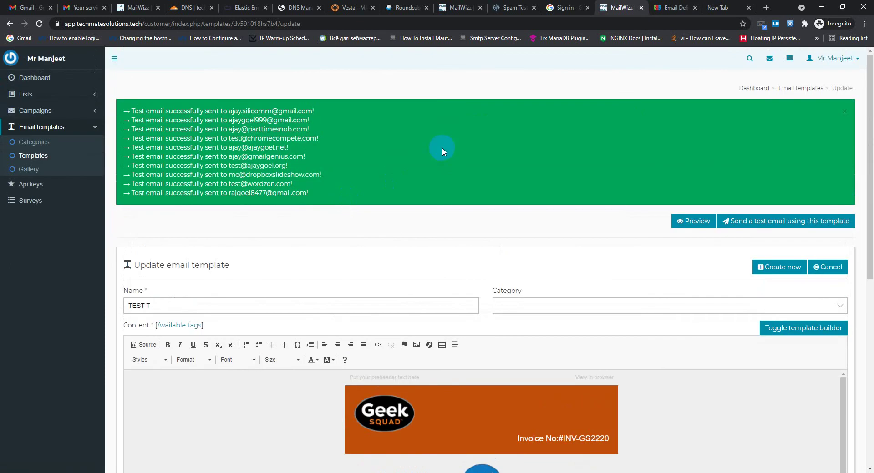
Rerun the GMass deliverability search for techmatesolutions.store
{"action": "left_click", "coordinate": [673, 7]}
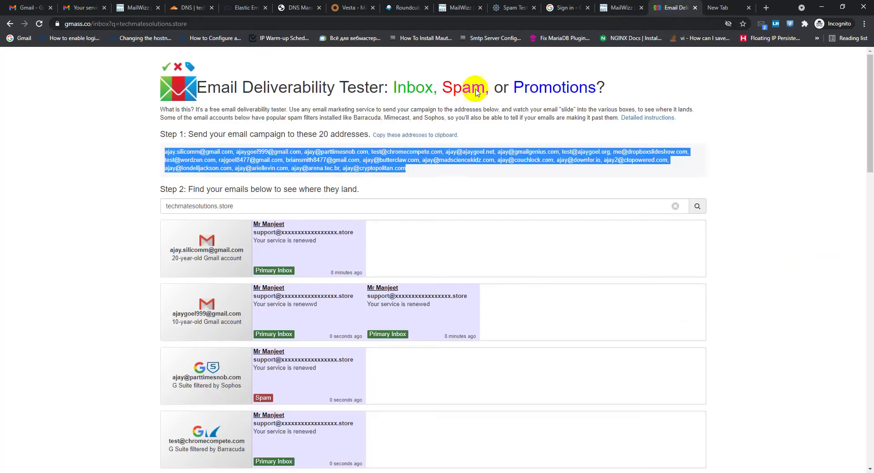
{"action": "left_click", "coordinate": [225, 207]}
{"action": "left_click_drag", "start_coordinate": [249, 207], "coordinate": [130, 207]}
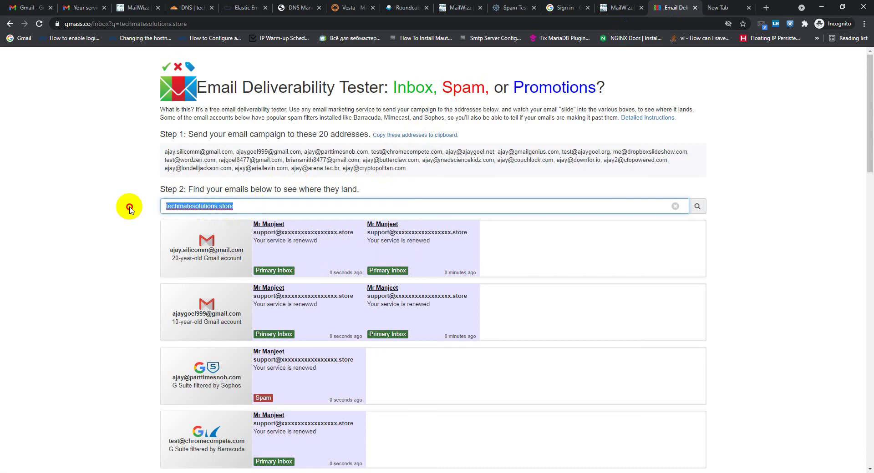
{"action": "left_click", "coordinate": [241, 206]}
{"action": "left_click_drag", "start_coordinate": [240, 205], "coordinate": [163, 208]}
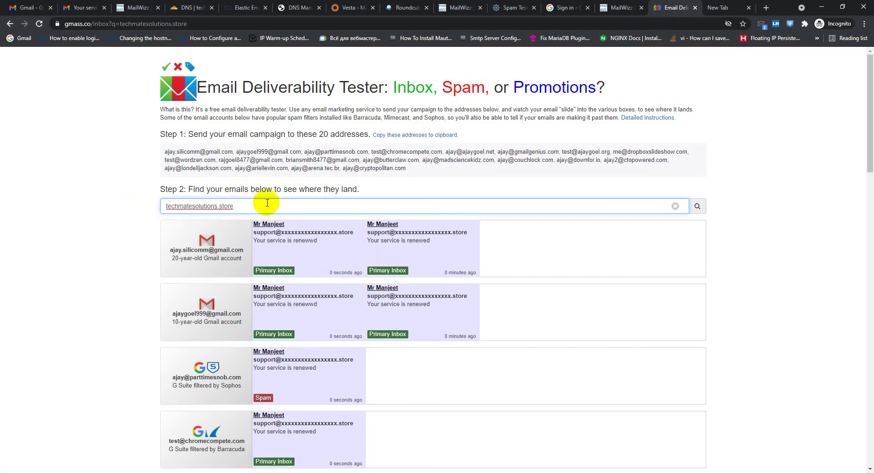
{"action": "key", "text": "Return"}
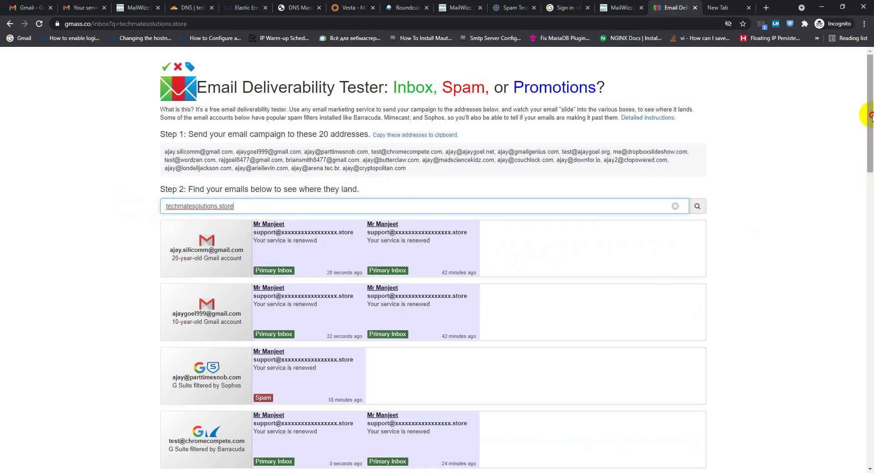
Review which providers placed the new test emails in Primary Inbox or spam
{"action": "left_click_drag", "start_coordinate": [870, 116], "coordinate": [869, 176]}
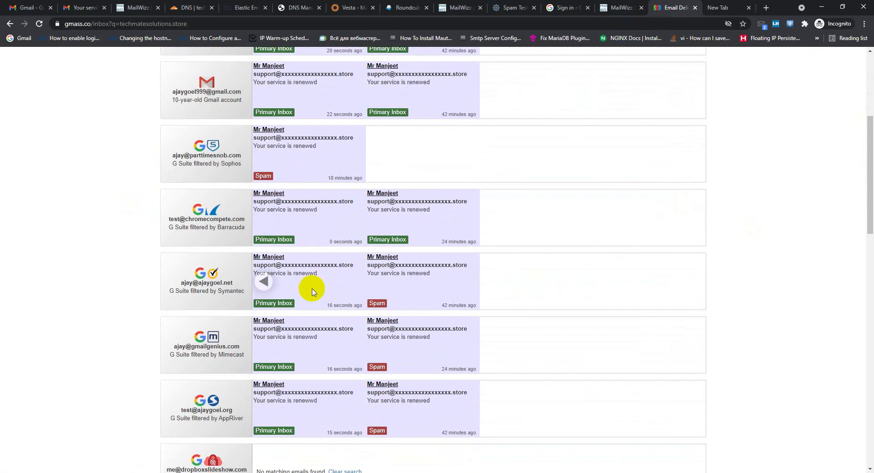
{"action": "scroll", "coordinate": [347, 326], "scroll_direction": "down", "scroll_amount": 6}
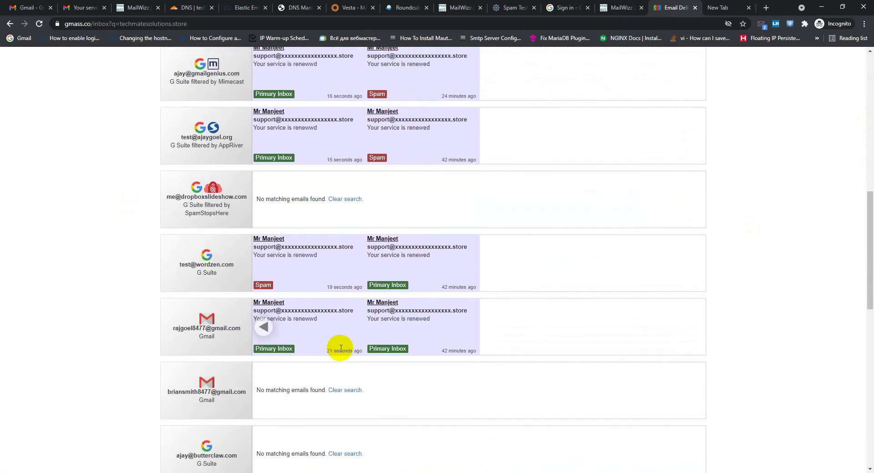
{"action": "scroll", "coordinate": [340, 348], "scroll_direction": "down", "scroll_amount": 8}
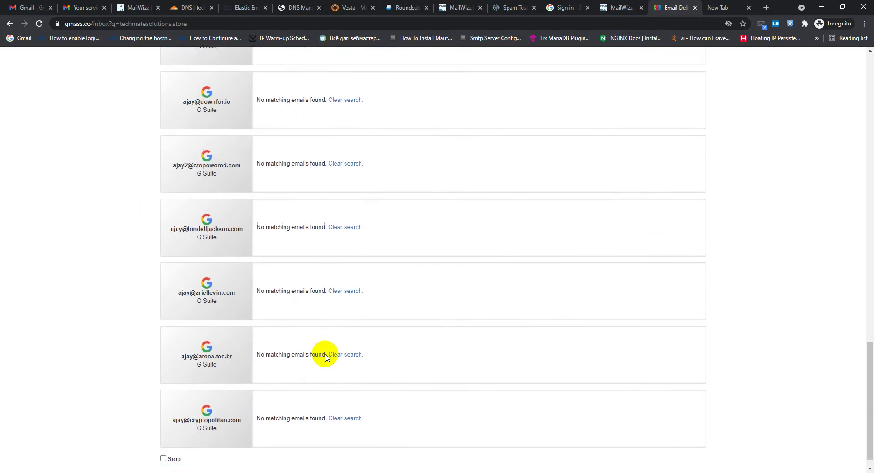
{"action": "scroll", "coordinate": [326, 358], "scroll_direction": "down", "scroll_amount": 1}
{"action": "scroll", "coordinate": [323, 355], "scroll_direction": "up", "scroll_amount": 14}
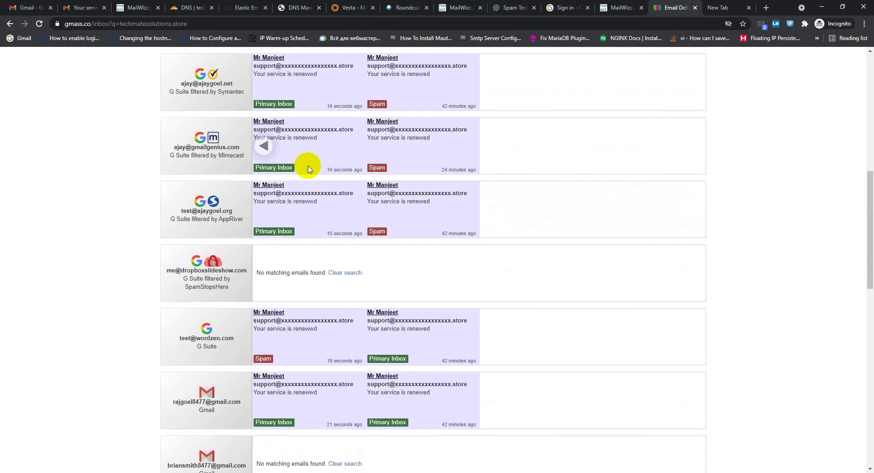
{"action": "scroll", "coordinate": [308, 170], "scroll_direction": "up", "scroll_amount": 10}
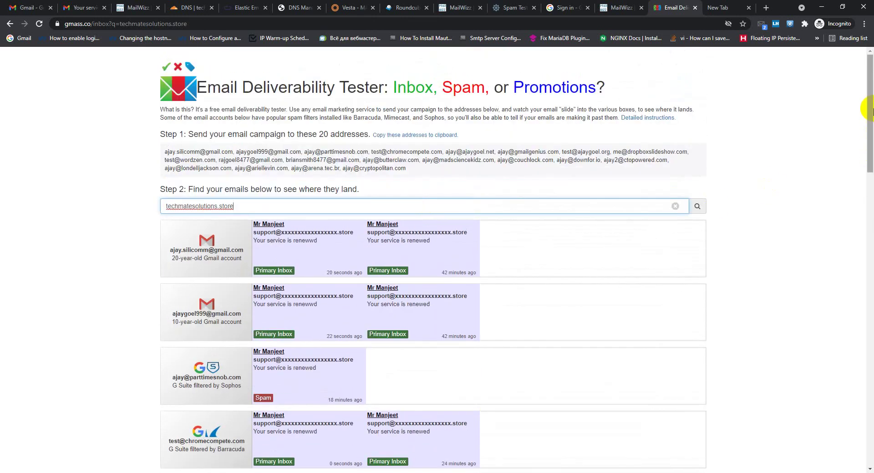
{"action": "scroll", "coordinate": [869, 109], "scroll_direction": "down", "scroll_amount": 3}
{"action": "scroll", "coordinate": [361, 140], "scroll_direction": "down", "scroll_amount": 5}
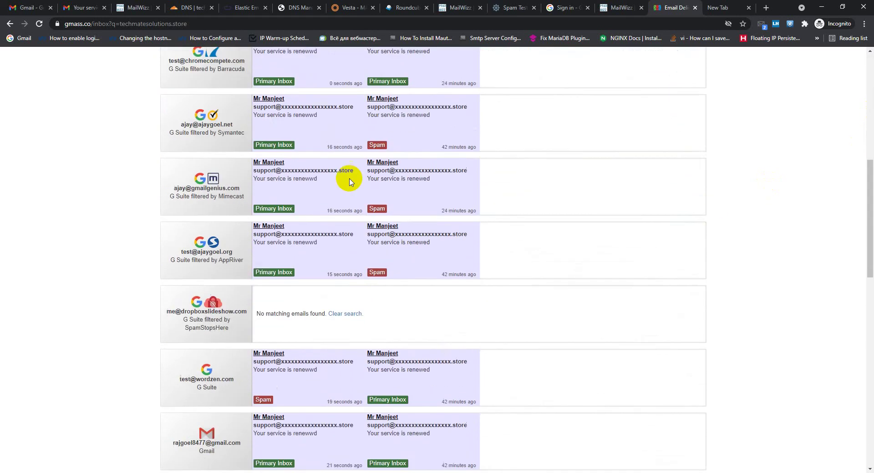
{"action": "scroll", "coordinate": [349, 187], "scroll_direction": "down", "scroll_amount": 4}
{"action": "scroll", "coordinate": [360, 268], "scroll_direction": "up", "scroll_amount": 4}
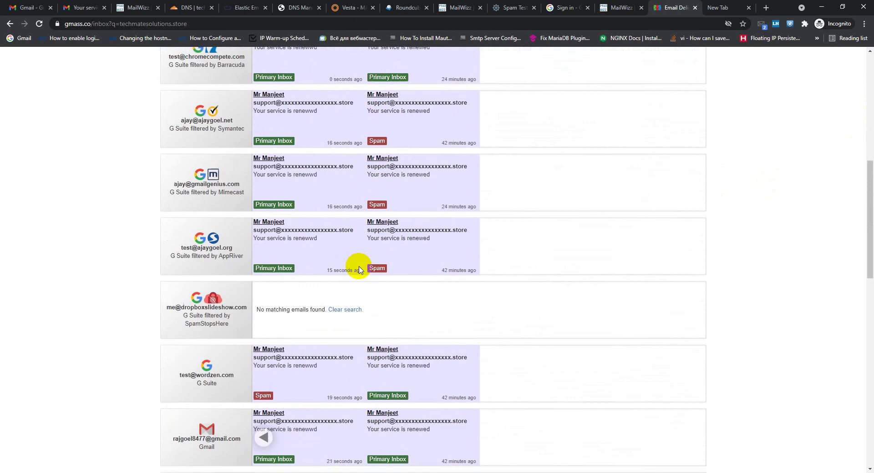
{"action": "scroll", "coordinate": [369, 236], "scroll_direction": "up", "scroll_amount": 3}
{"action": "scroll", "coordinate": [318, 178], "scroll_direction": "up", "scroll_amount": 3}
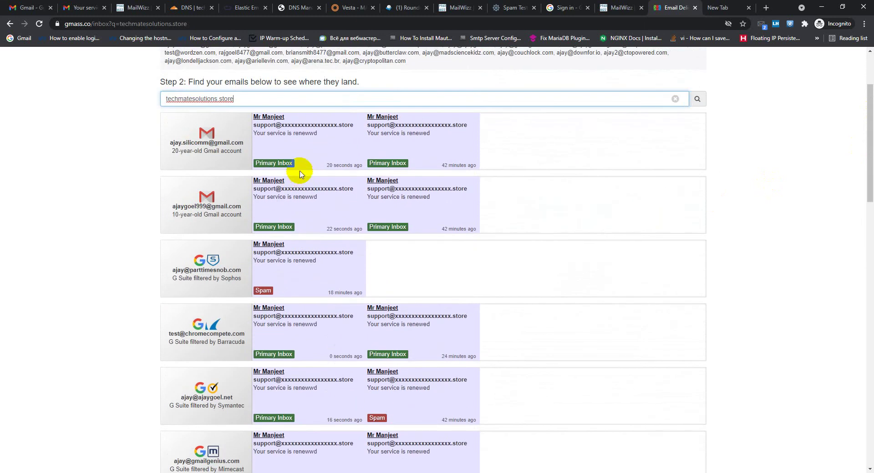
{"action": "scroll", "coordinate": [301, 174], "scroll_direction": "up", "scroll_amount": 2}
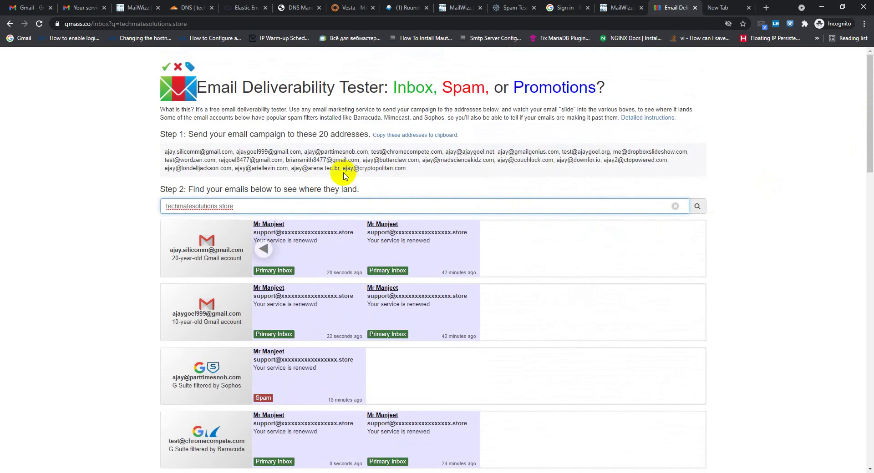
{"action": "triple_click", "coordinate": [187, 205]}
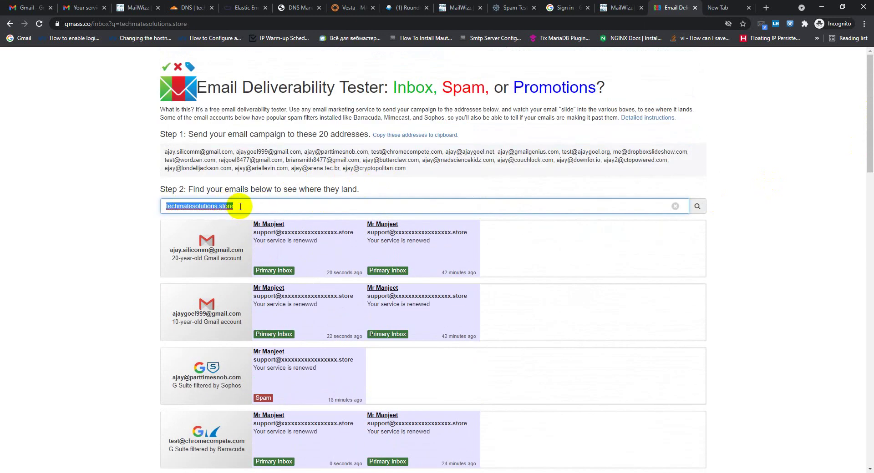
{"action": "left_click_drag", "start_coordinate": [864, 123], "coordinate": [865, 131]}
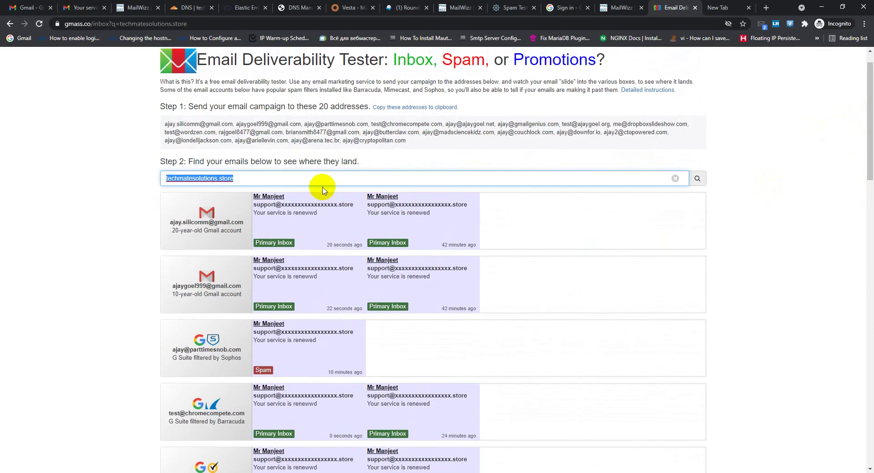
{"action": "scroll", "coordinate": [323, 190], "scroll_direction": "up", "scroll_amount": 1}
Open Vesta's IP list and review the shared addresses 209.145.48.135 and 209.126.85.70–72
{"action": "left_click", "coordinate": [346, 9]}
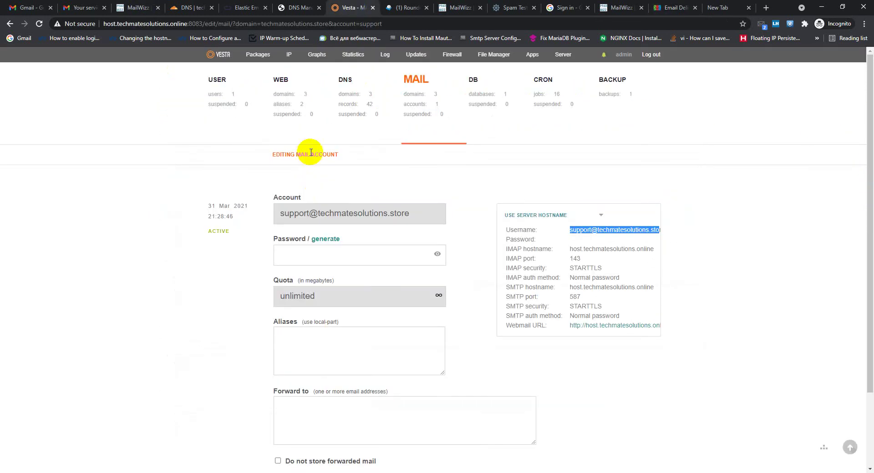
{"action": "left_click", "coordinate": [288, 58]}
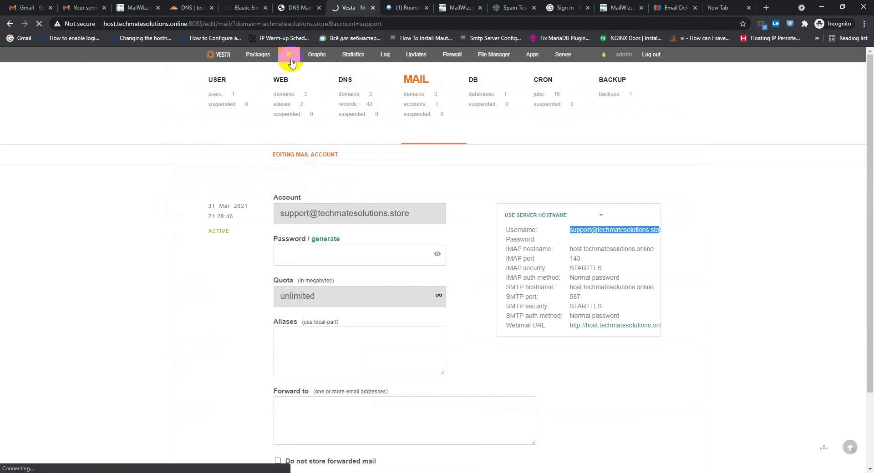
{"action": "scroll", "coordinate": [336, 242], "scroll_direction": "down", "scroll_amount": 5}
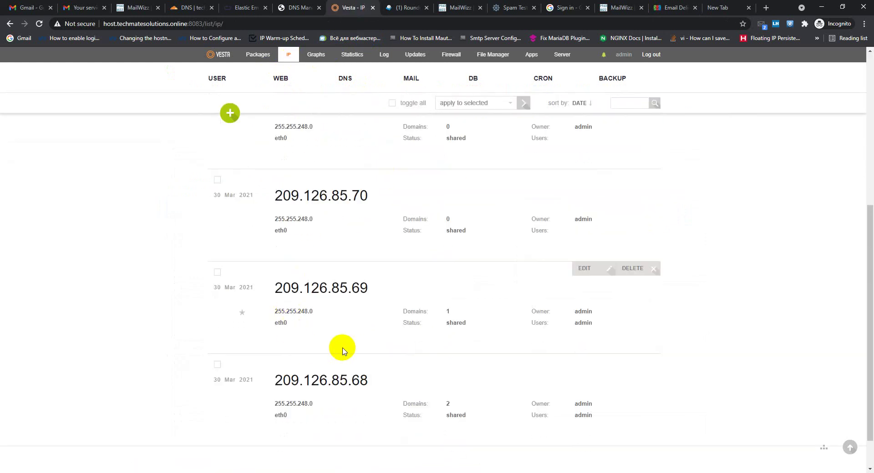
{"action": "scroll", "coordinate": [342, 350], "scroll_direction": "up", "scroll_amount": 5}
{"action": "left_click_drag", "start_coordinate": [867, 68], "coordinate": [870, 186]}
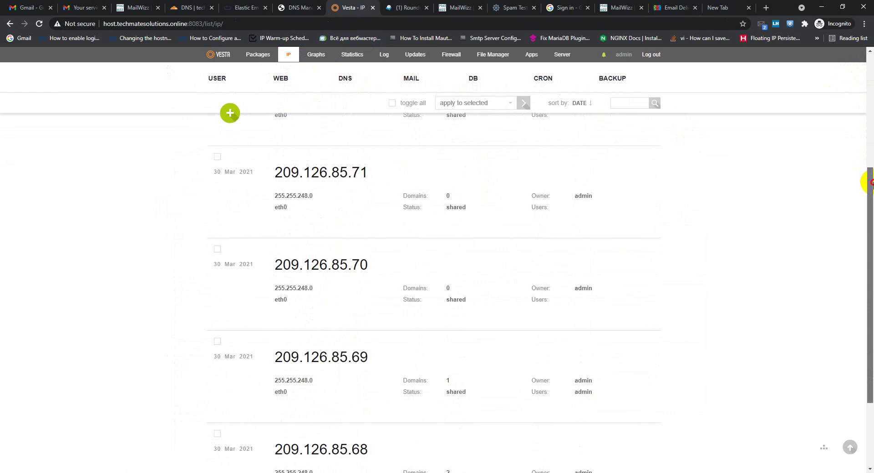
{"action": "left_click_drag", "start_coordinate": [871, 183], "coordinate": [870, 81]}
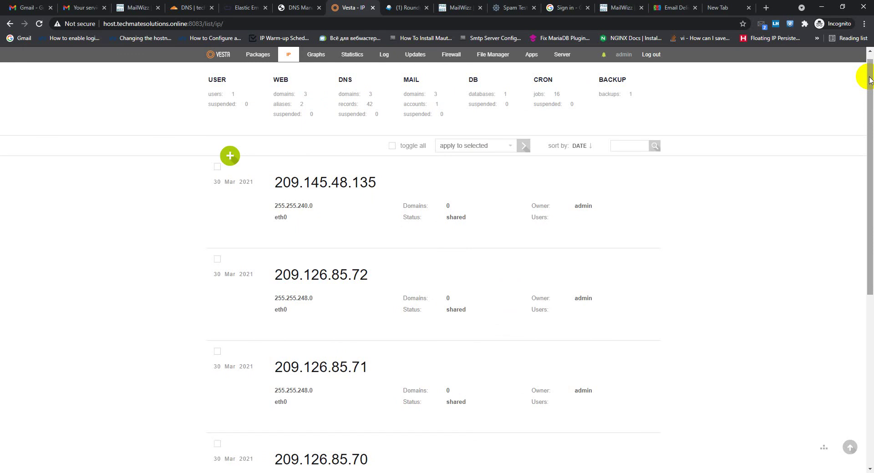
{"action": "left_click_drag", "start_coordinate": [870, 80], "coordinate": [870, 108]}
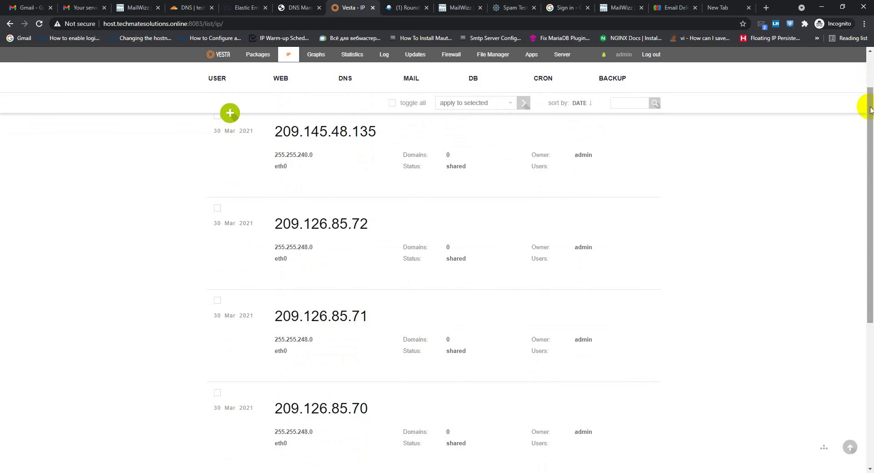
{"action": "left_click_drag", "start_coordinate": [870, 109], "coordinate": [870, 80]}
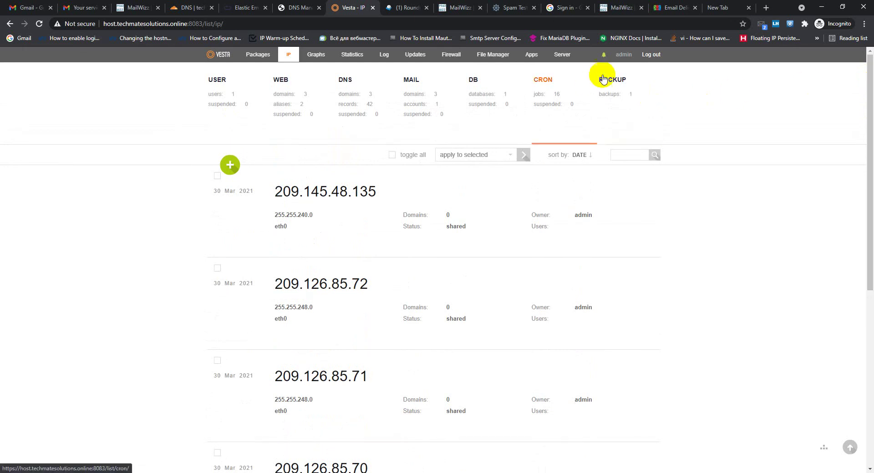
Back in MailWizz, open the test-email dialog for TEST T, subject '[TEST TEMPLATE] TEST T'
{"action": "left_click", "coordinate": [678, 8]}
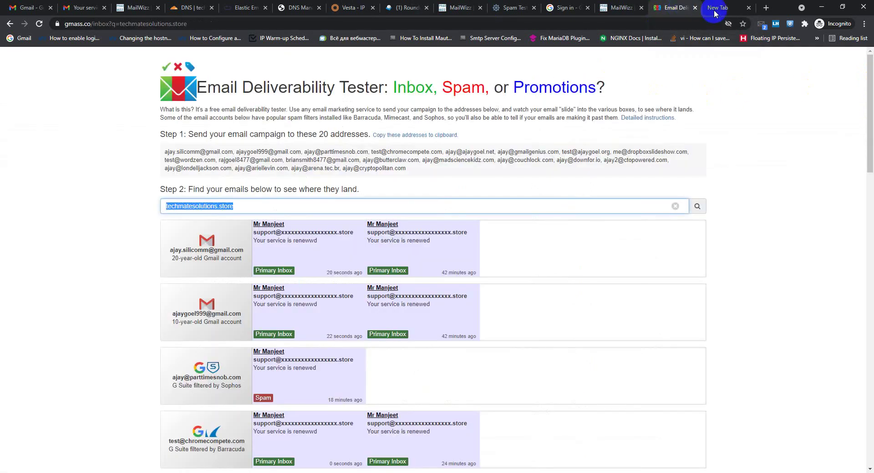
{"action": "left_click", "coordinate": [715, 11]}
{"action": "left_click", "coordinate": [618, 6]}
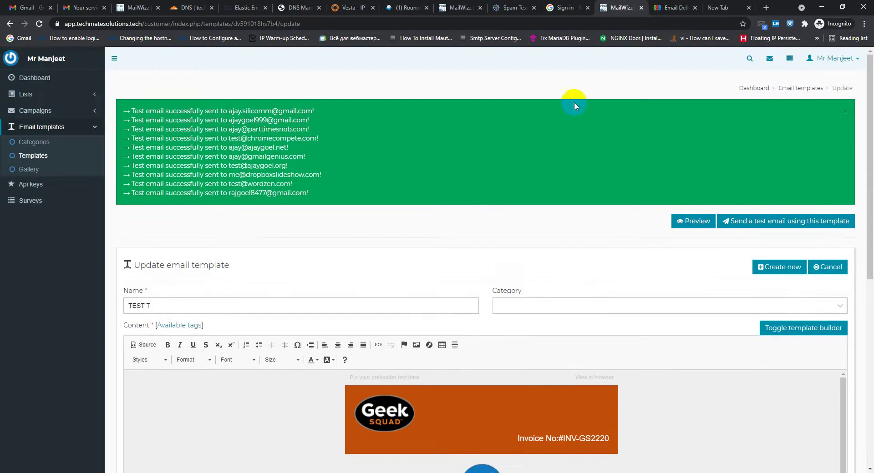
{"action": "scroll", "coordinate": [575, 107], "scroll_direction": "down", "scroll_amount": 2}
{"action": "scroll", "coordinate": [511, 221], "scroll_direction": "up", "scroll_amount": 2}
{"action": "left_click", "coordinate": [772, 221]}
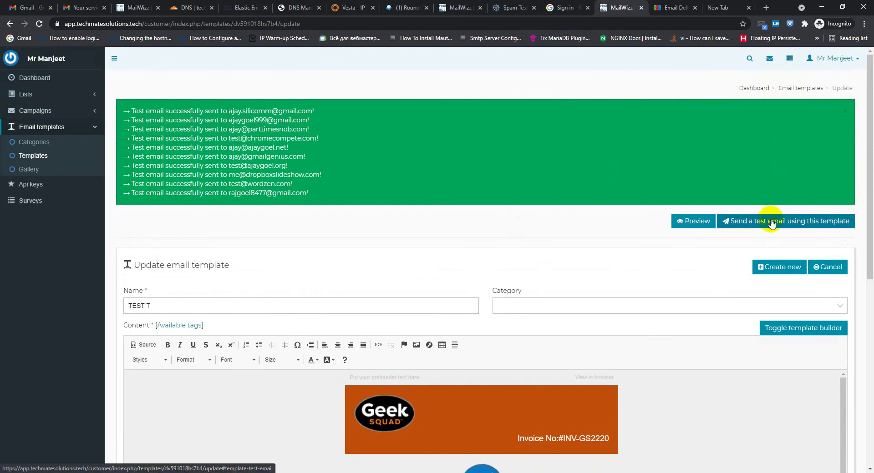
{"action": "left_click", "coordinate": [772, 221]}
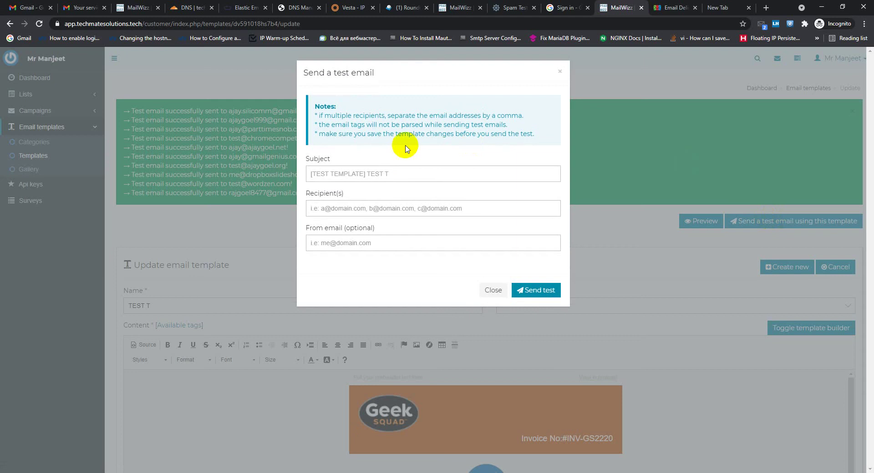
Look over the 7.2/10 mail-tester report for 'your service is renewed', selecting its From address
{"action": "left_click", "coordinate": [509, 7]}
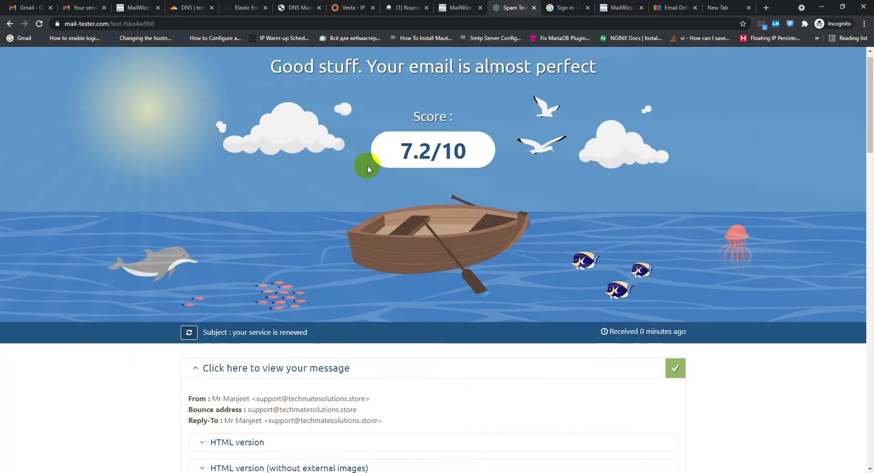
{"action": "scroll", "coordinate": [367, 165], "scroll_direction": "down", "scroll_amount": 20}
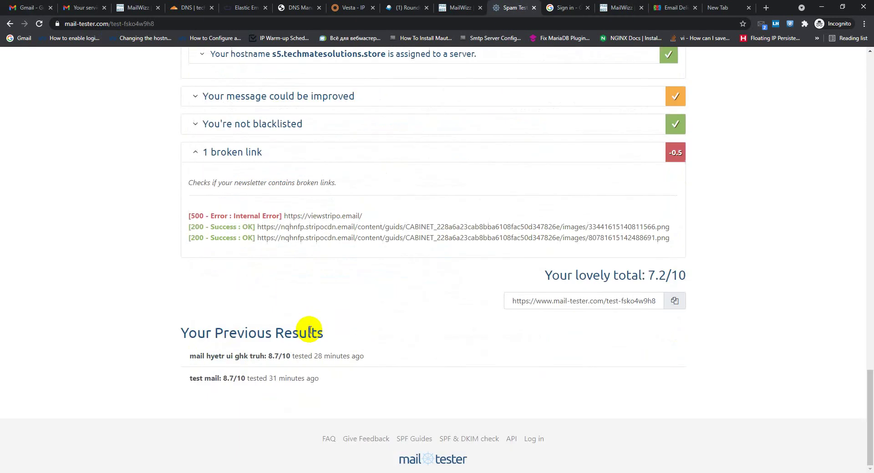
{"action": "scroll", "coordinate": [304, 333], "scroll_direction": "up", "scroll_amount": 3}
{"action": "scroll", "coordinate": [289, 331], "scroll_direction": "down", "scroll_amount": 3}
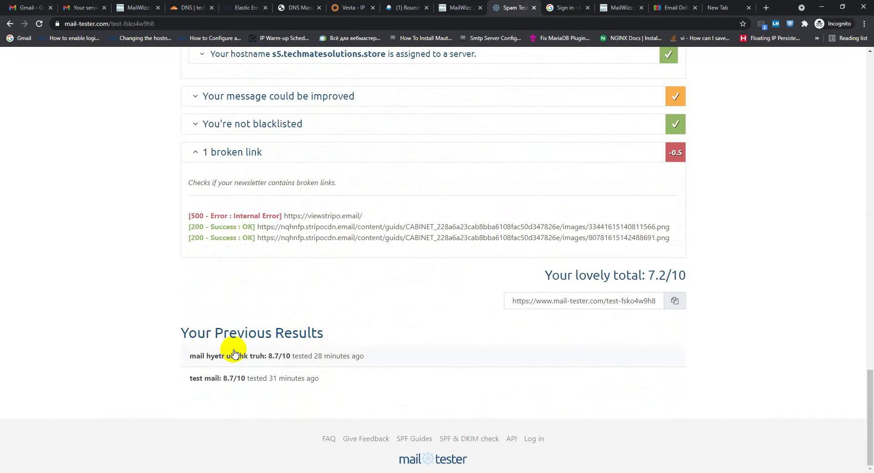
{"action": "scroll", "coordinate": [231, 352], "scroll_direction": "up", "scroll_amount": 8}
{"action": "scroll", "coordinate": [233, 352], "scroll_direction": "up", "scroll_amount": 15}
{"action": "scroll", "coordinate": [246, 341], "scroll_direction": "down", "scroll_amount": 5}
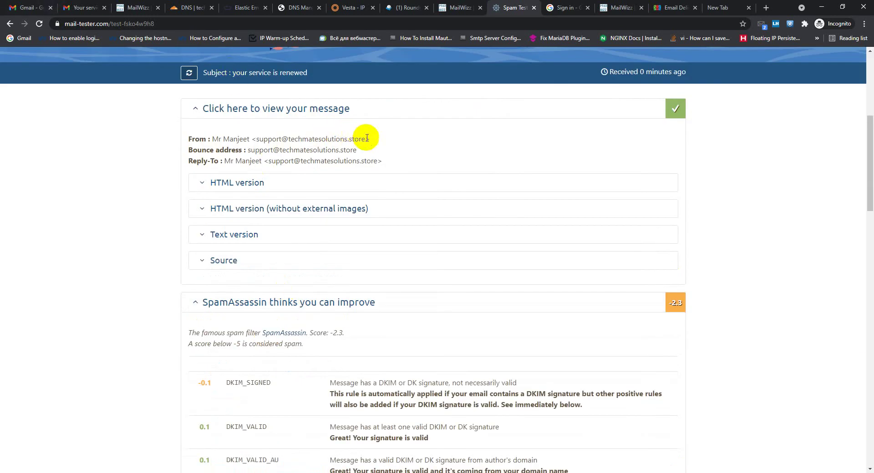
{"action": "left_click_drag", "start_coordinate": [367, 138], "coordinate": [261, 139]}
{"action": "scroll", "coordinate": [319, 173], "scroll_direction": "up", "scroll_amount": 6}
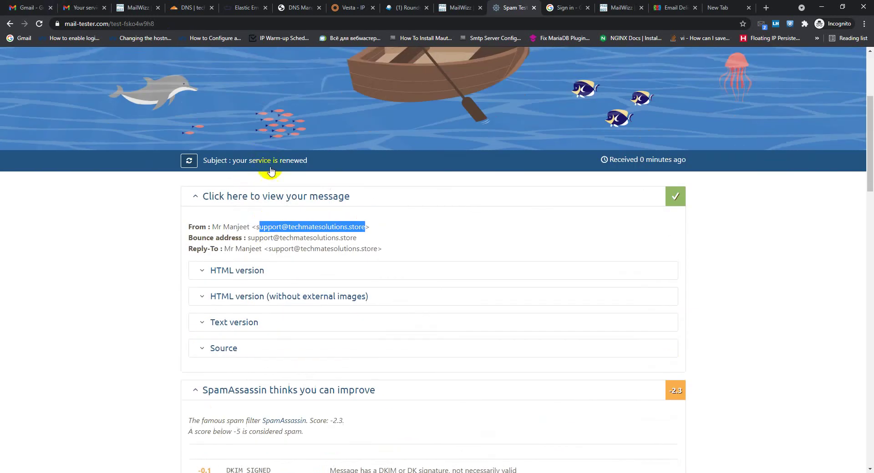
{"action": "scroll", "coordinate": [437, 136], "scroll_direction": "down", "scroll_amount": 5}
{"action": "scroll", "coordinate": [417, 193], "scroll_direction": "down", "scroll_amount": 8}
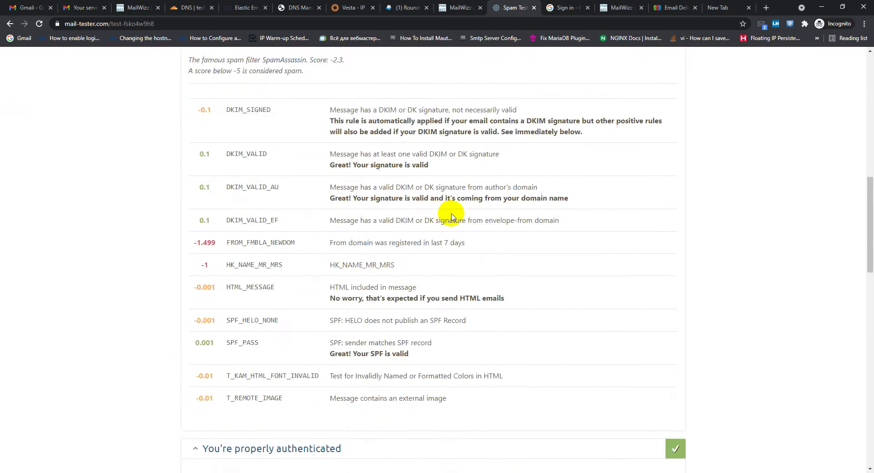
{"action": "scroll", "coordinate": [405, 207], "scroll_direction": "up", "scroll_amount": 13}
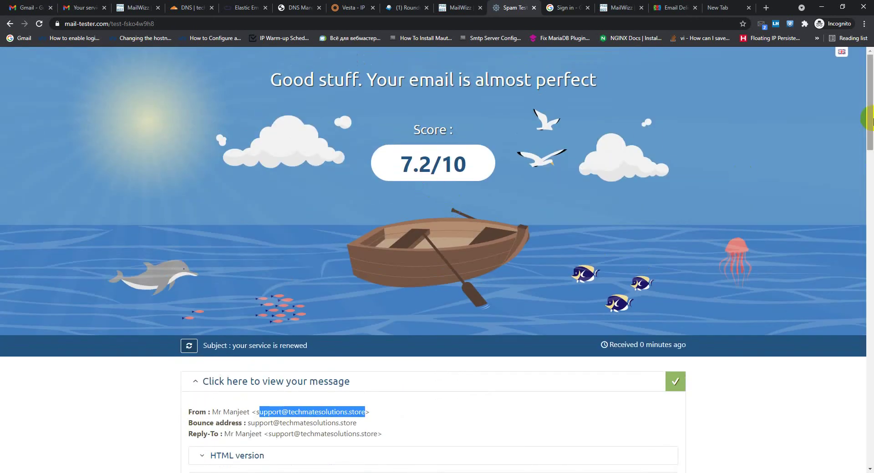
{"action": "scroll", "coordinate": [869, 116], "scroll_direction": "down", "scroll_amount": 1}
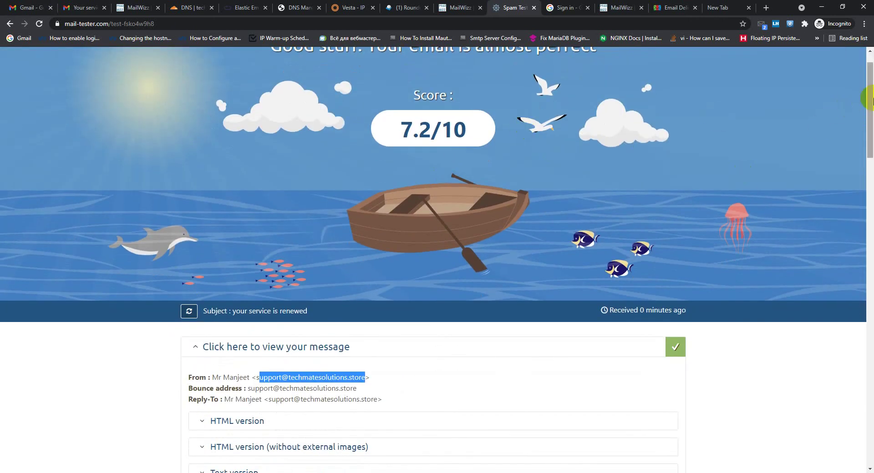
{"action": "left_click_drag", "start_coordinate": [870, 98], "coordinate": [870, 282]}
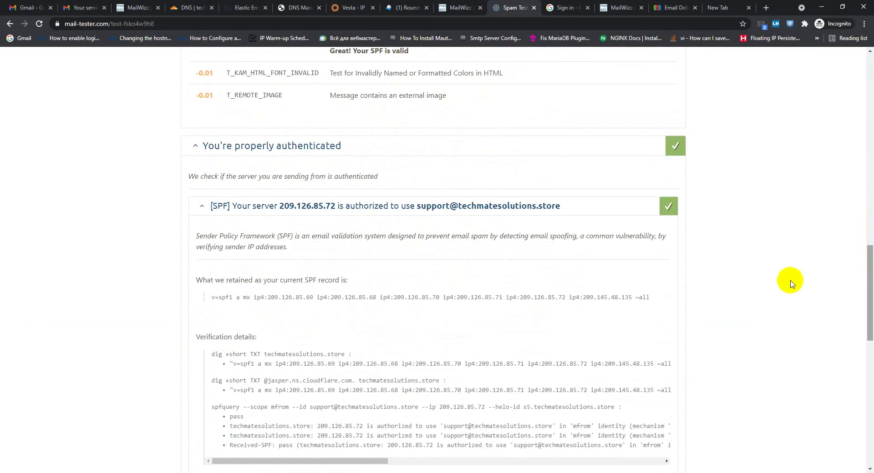
Inspect the SPF, DKIM, reverse DNS and MX record checks
{"action": "left_click", "coordinate": [254, 210]}
{"action": "left_click", "coordinate": [248, 232]}
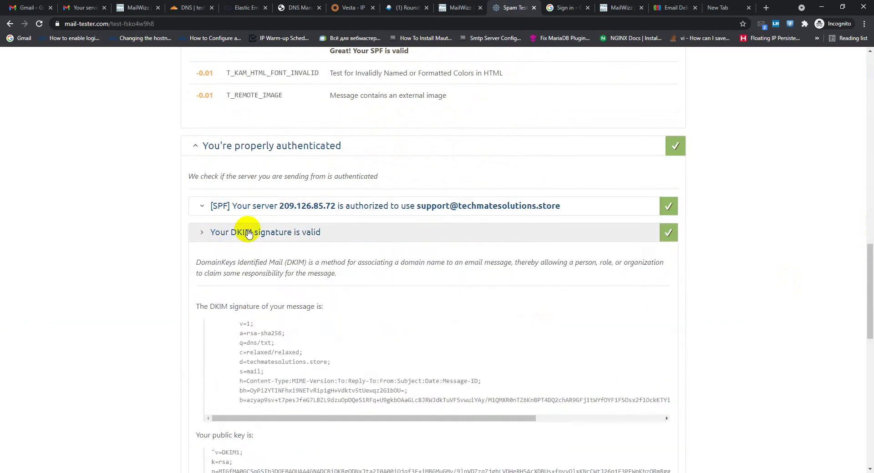
{"action": "left_click", "coordinate": [216, 235]}
{"action": "scroll", "coordinate": [260, 241], "scroll_direction": "down", "scroll_amount": 1}
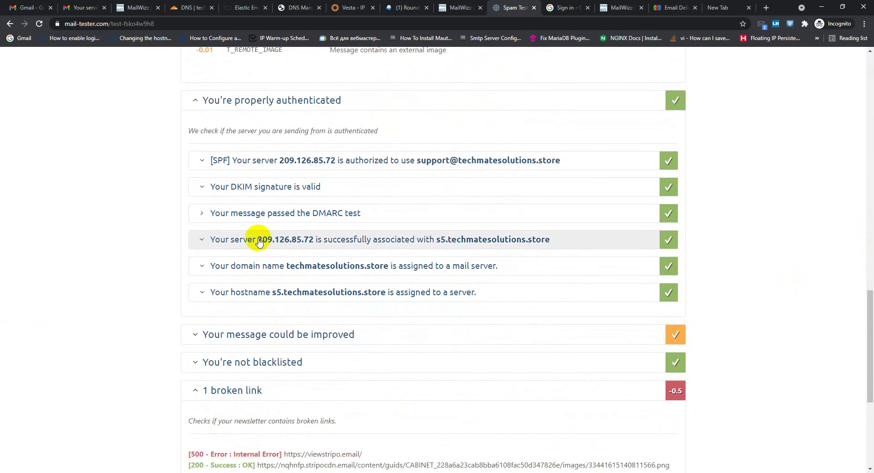
{"action": "left_click", "coordinate": [222, 245]}
{"action": "left_click", "coordinate": [221, 246]}
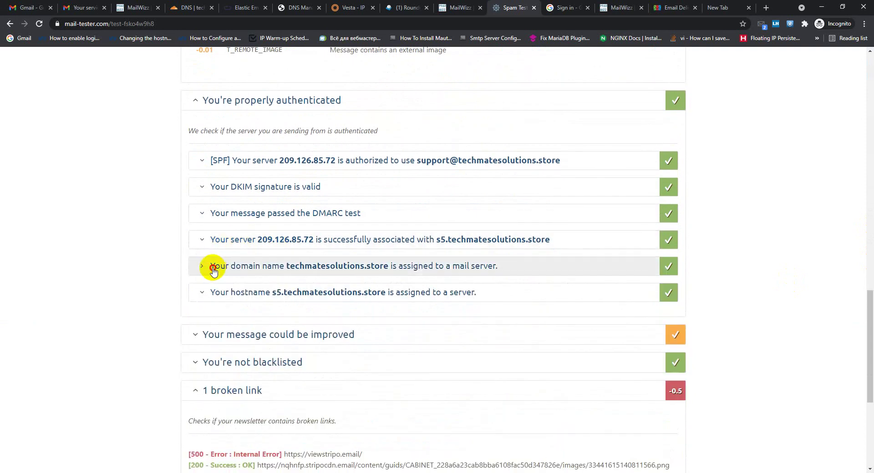
{"action": "left_click", "coordinate": [214, 269]}
{"action": "scroll", "coordinate": [245, 268], "scroll_direction": "down", "scroll_amount": 2}
{"action": "scroll", "coordinate": [250, 287], "scroll_direction": "down", "scroll_amount": 2}
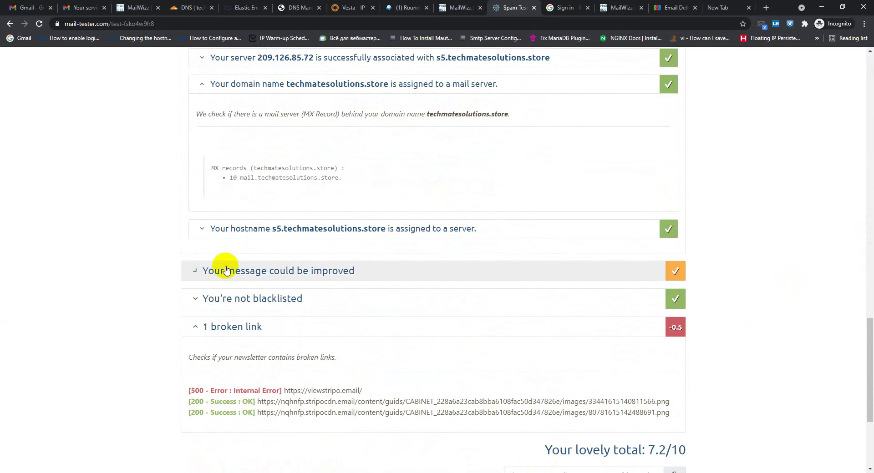
Check the hostname A record IP 209.126.85.72 and the formatting improvement suggestions
{"action": "left_click", "coordinate": [236, 232]}
{"action": "scroll", "coordinate": [302, 264], "scroll_direction": "down", "scroll_amount": 4}
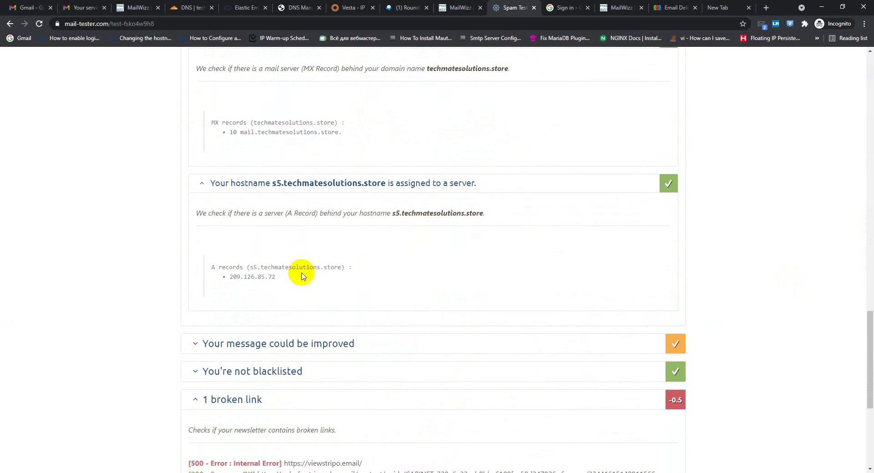
{"action": "left_click_drag", "start_coordinate": [283, 145], "coordinate": [230, 141]}
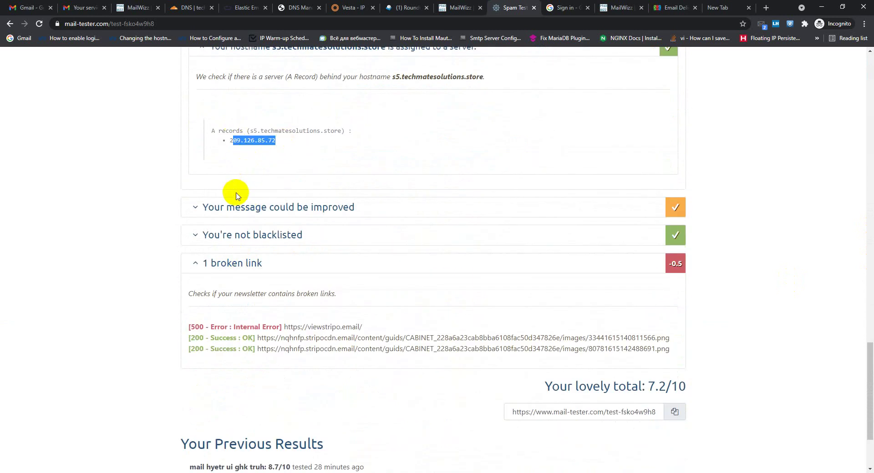
{"action": "left_click", "coordinate": [226, 206]}
{"action": "scroll", "coordinate": [273, 203], "scroll_direction": "down", "scroll_amount": 1}
{"action": "scroll", "coordinate": [300, 173], "scroll_direction": "down", "scroll_amount": 6}
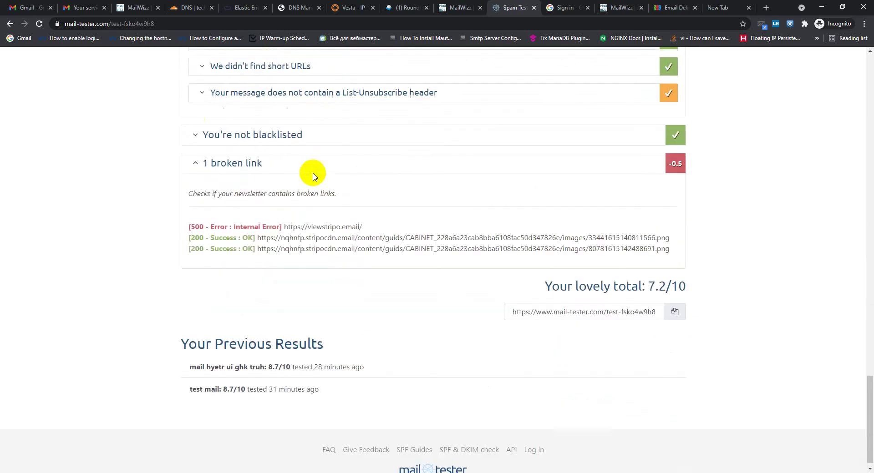
{"action": "scroll", "coordinate": [441, 285], "scroll_direction": "up", "scroll_amount": 15}
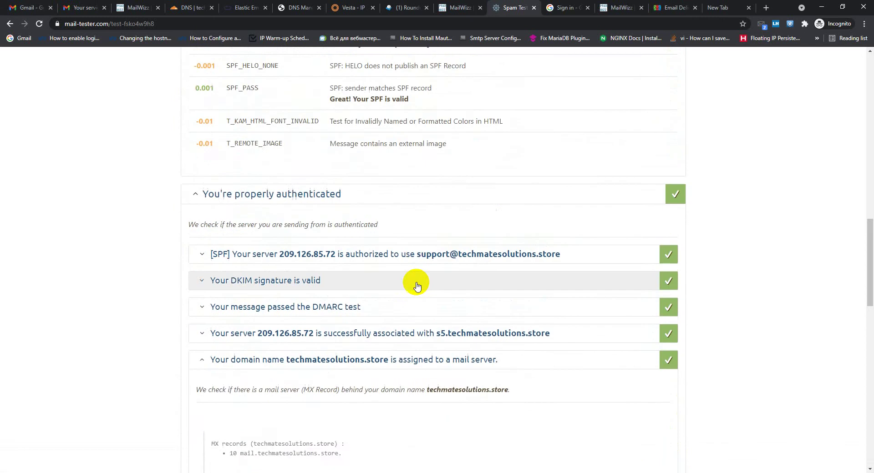
{"action": "scroll", "coordinate": [415, 285], "scroll_direction": "down", "scroll_amount": 15}
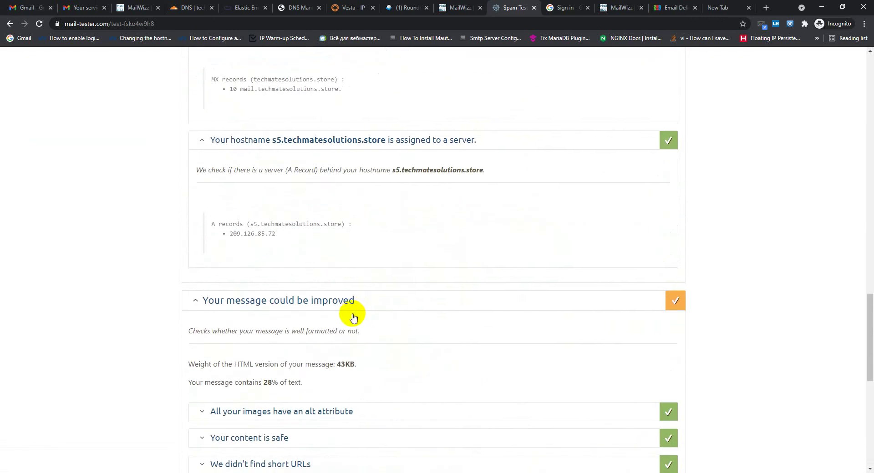
{"action": "scroll", "coordinate": [300, 273], "scroll_direction": "up", "scroll_amount": 2}
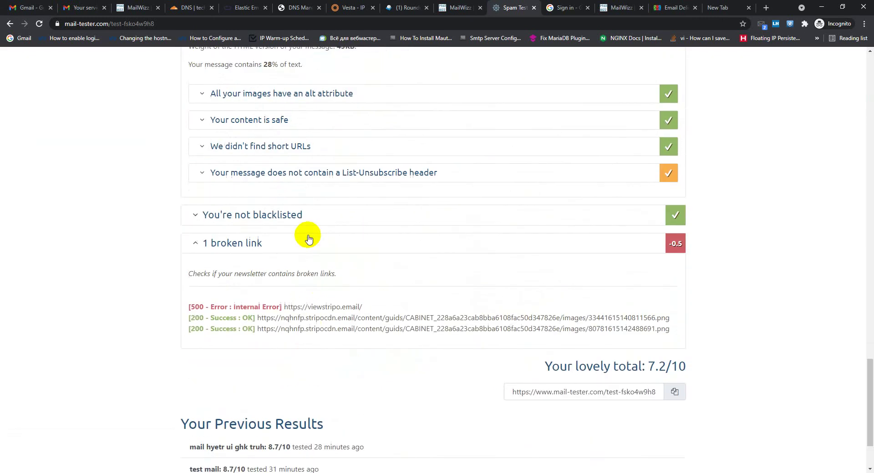
{"action": "scroll", "coordinate": [273, 205], "scroll_direction": "down", "scroll_amount": 1}
Expand the blacklist results and select 209.126.85.72, listed on none of 24 blacklists
{"action": "left_click", "coordinate": [254, 177]}
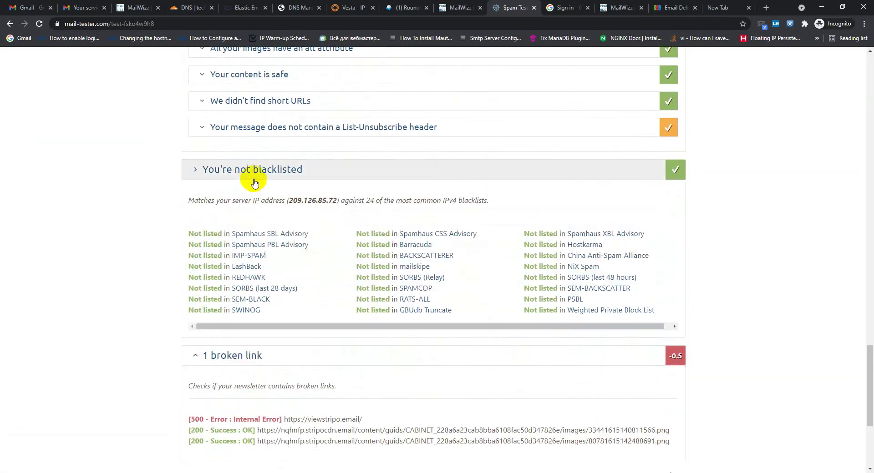
{"action": "left_click_drag", "start_coordinate": [337, 201], "coordinate": [311, 203]}
{"action": "left_click", "coordinate": [338, 208]}
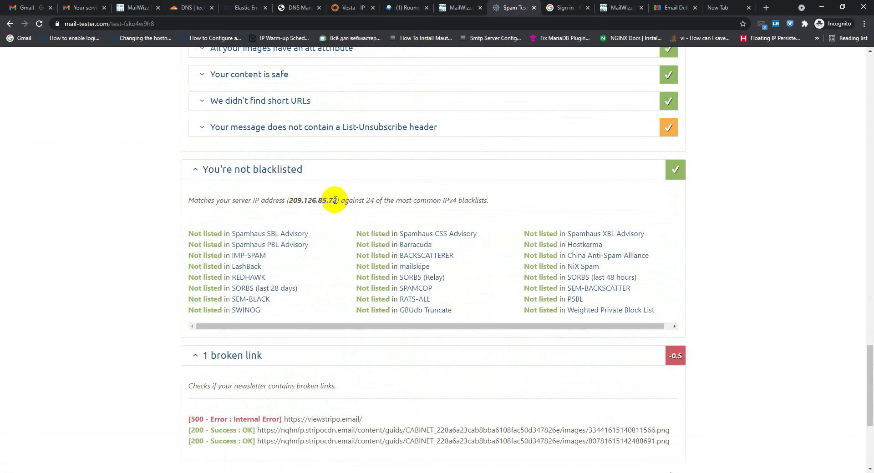
{"action": "left_click_drag", "start_coordinate": [336, 201], "coordinate": [321, 202]}
{"action": "scroll", "coordinate": [318, 212], "scroll_direction": "down", "scroll_amount": 5}
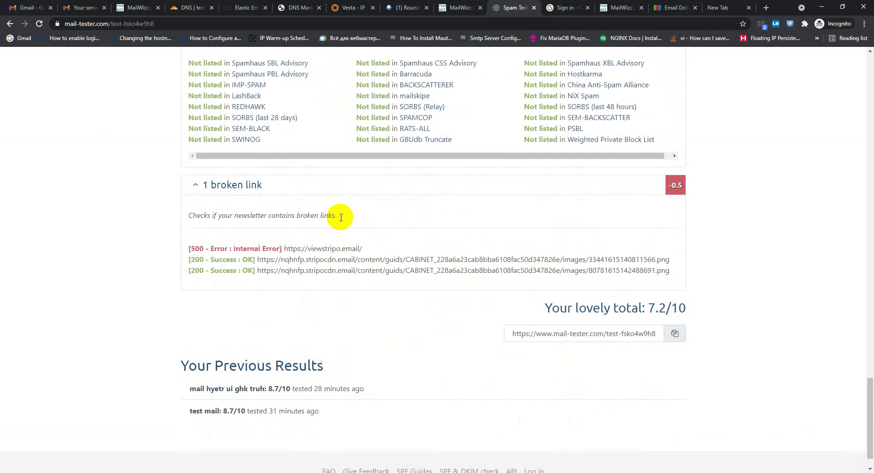
Open the earlier 8.7/10 result and reveal its sending IP and blacklist checks
{"action": "left_click", "coordinate": [267, 358]}
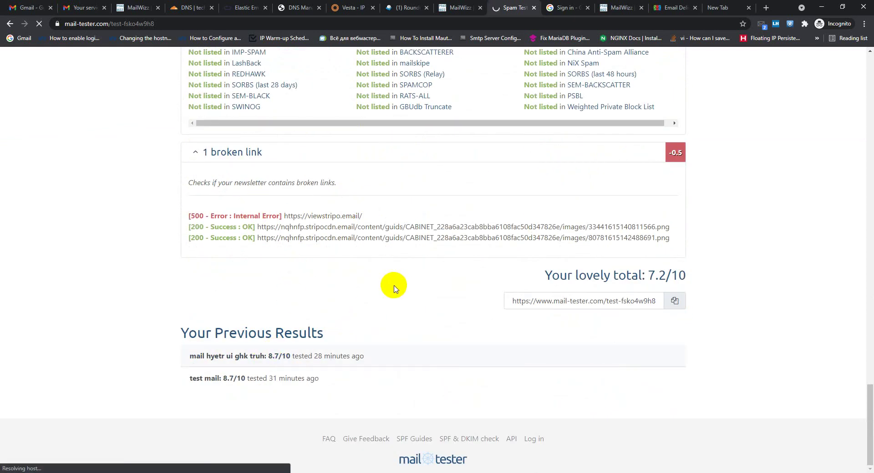
{"action": "scroll", "coordinate": [357, 351], "scroll_direction": "down", "scroll_amount": 5}
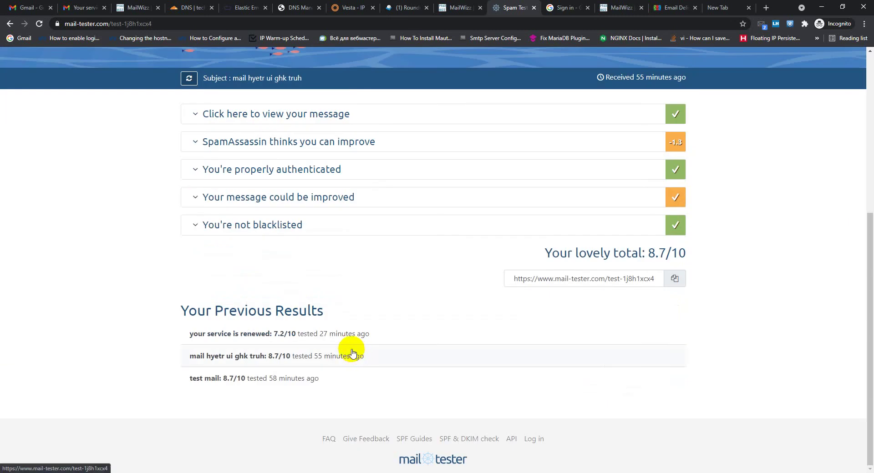
{"action": "left_click", "coordinate": [314, 226]}
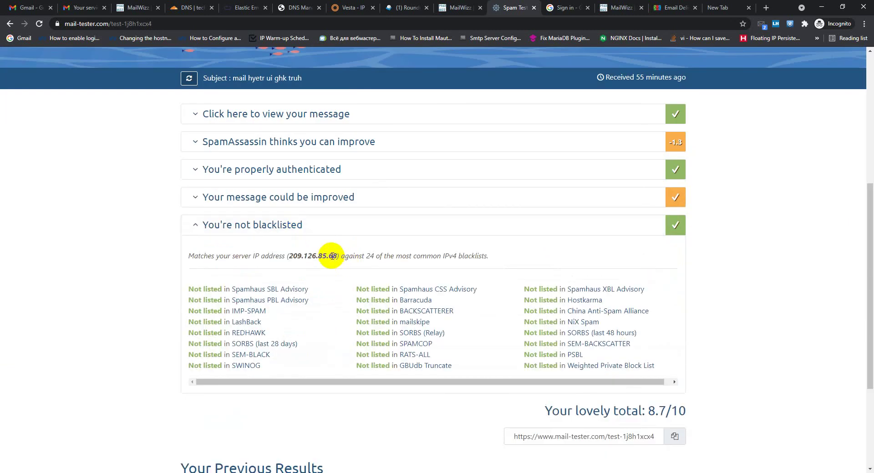
{"action": "left_click_drag", "start_coordinate": [322, 256], "coordinate": [333, 256]}
{"action": "scroll", "coordinate": [331, 289], "scroll_direction": "down", "scroll_amount": 3}
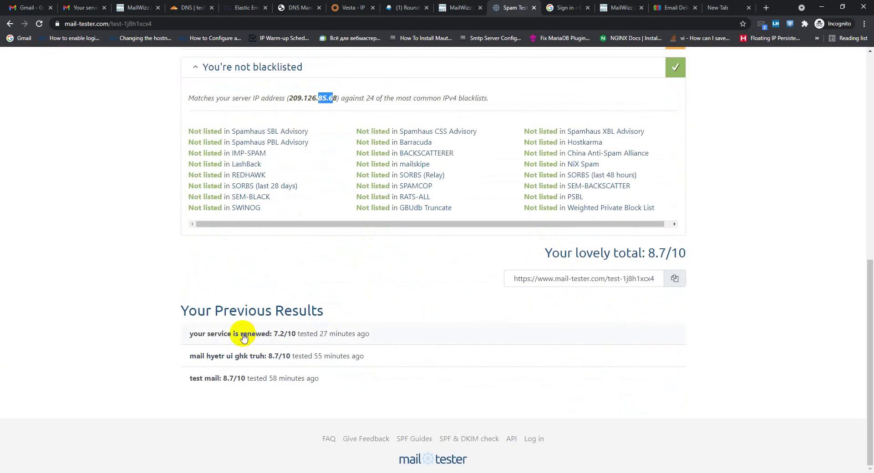
Open the earlier 'your service is renewed' result and show its broken link
{"action": "left_click", "coordinate": [242, 337]}
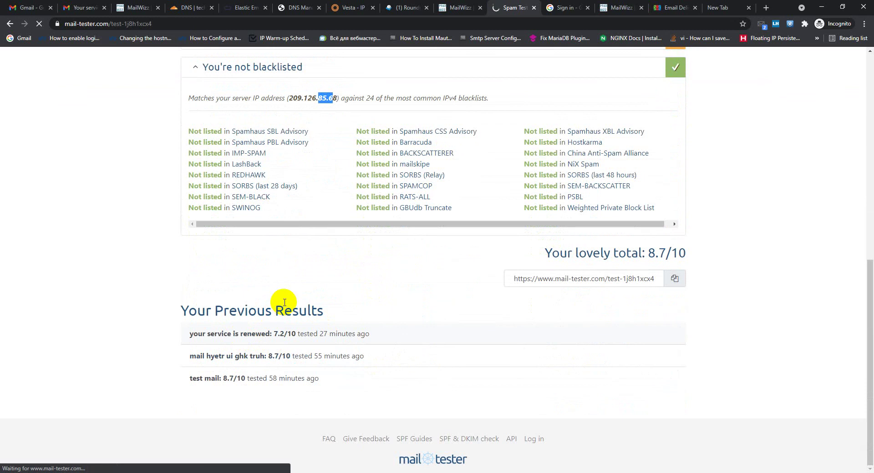
{"action": "scroll", "coordinate": [322, 302], "scroll_direction": "down", "scroll_amount": 6}
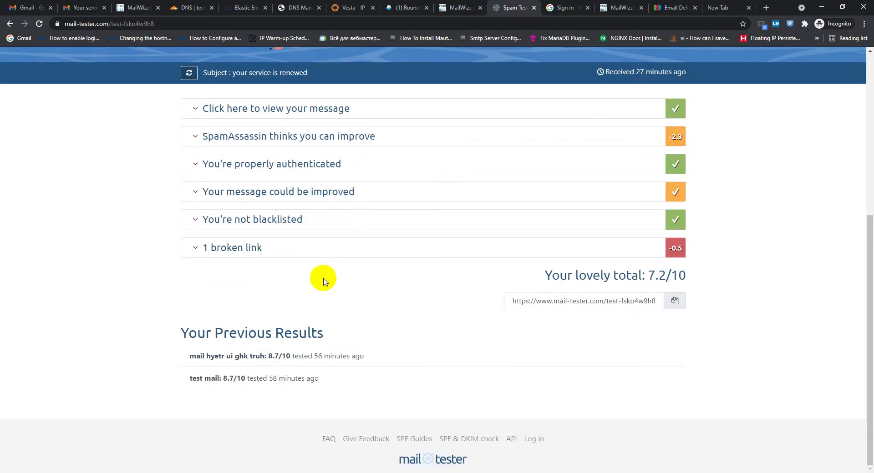
{"action": "left_click", "coordinate": [273, 246]}
{"action": "scroll", "coordinate": [297, 315], "scroll_direction": "down", "scroll_amount": 2}
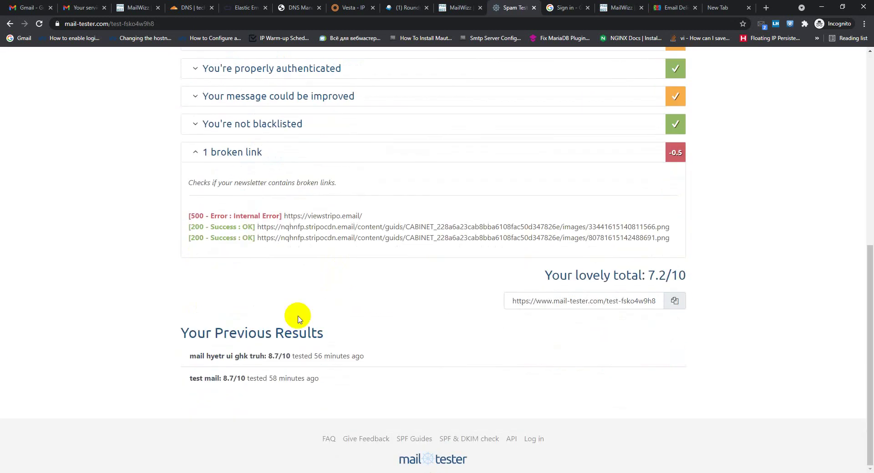
Open the 'test mail' result and select its sending IP 209.145.48.135
{"action": "left_click", "coordinate": [279, 383]}
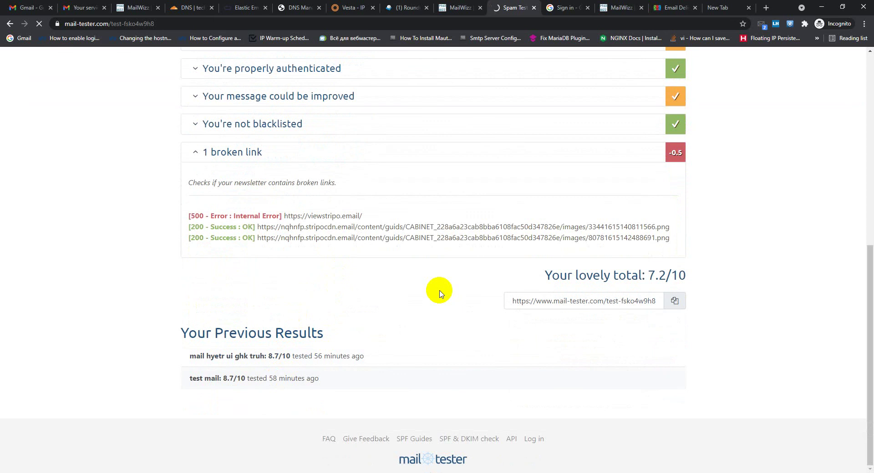
{"action": "scroll", "coordinate": [410, 291], "scroll_direction": "down", "scroll_amount": 6}
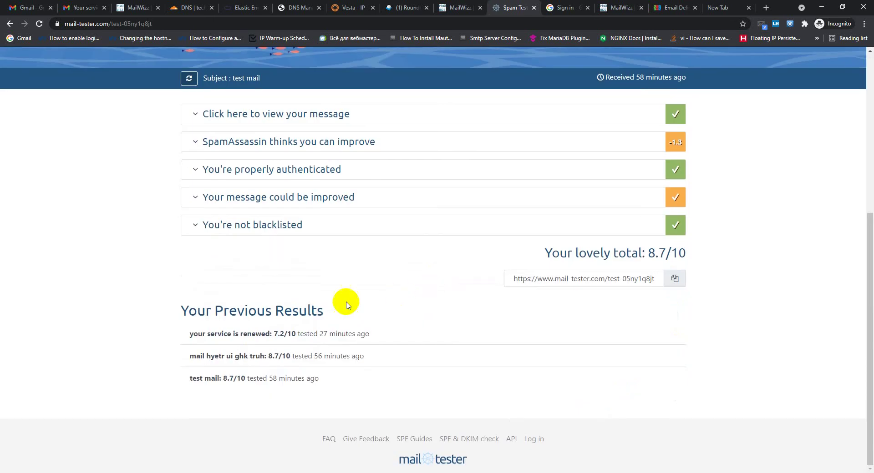
{"action": "left_click", "coordinate": [247, 227]}
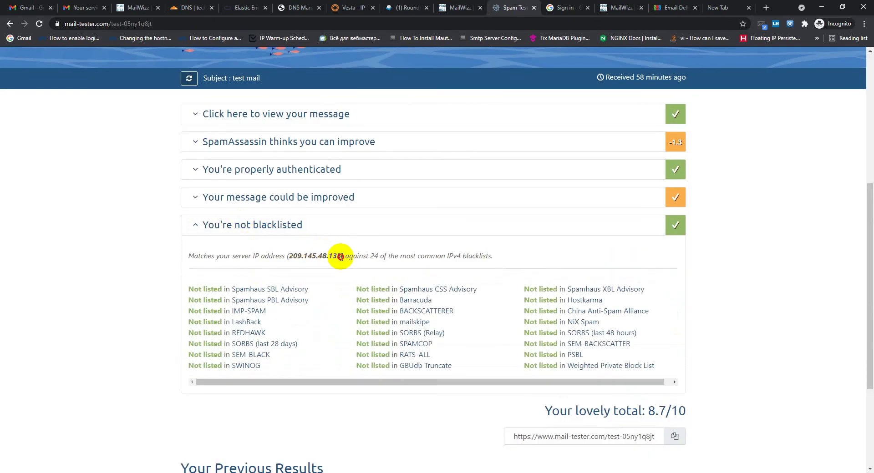
{"action": "left_click_drag", "start_coordinate": [341, 257], "coordinate": [288, 256]}
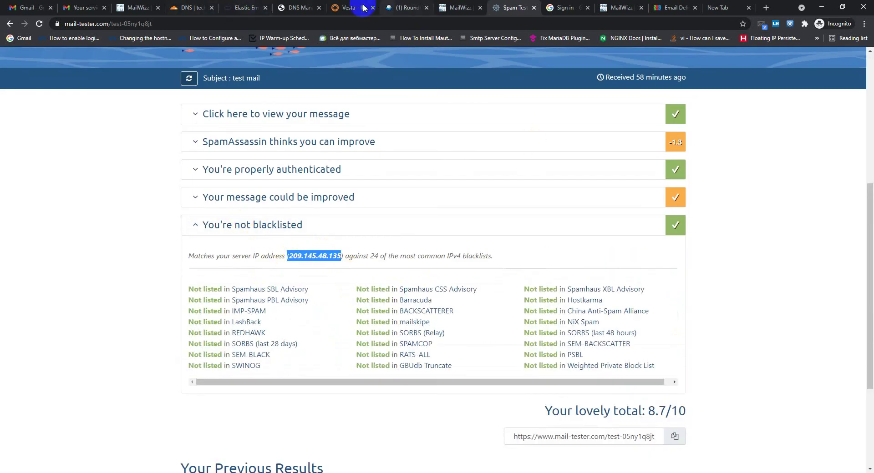
Scroll Vesta's IP list, noting 209.126.85.68 with 2 domains and 209.126.85.69 with 1
{"action": "left_click", "coordinate": [345, 7]}
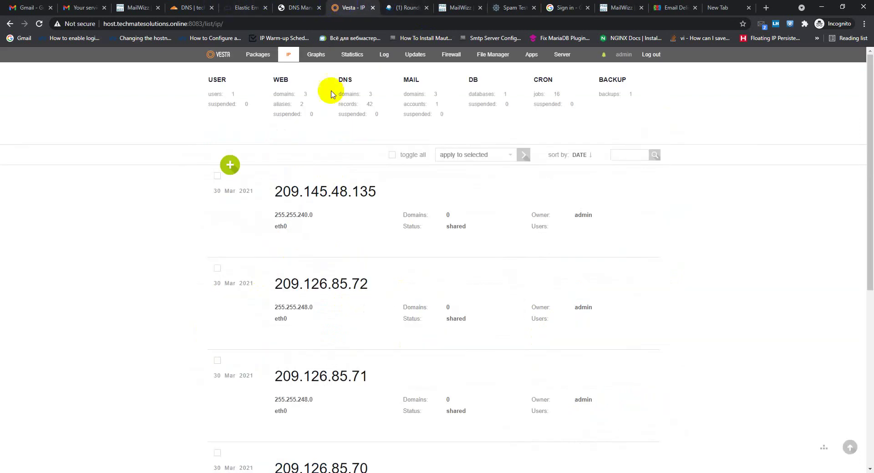
{"action": "scroll", "coordinate": [367, 225], "scroll_direction": "down", "scroll_amount": 3}
{"action": "scroll", "coordinate": [346, 198], "scroll_direction": "up", "scroll_amount": 3}
{"action": "scroll", "coordinate": [356, 253], "scroll_direction": "down", "scroll_amount": 7}
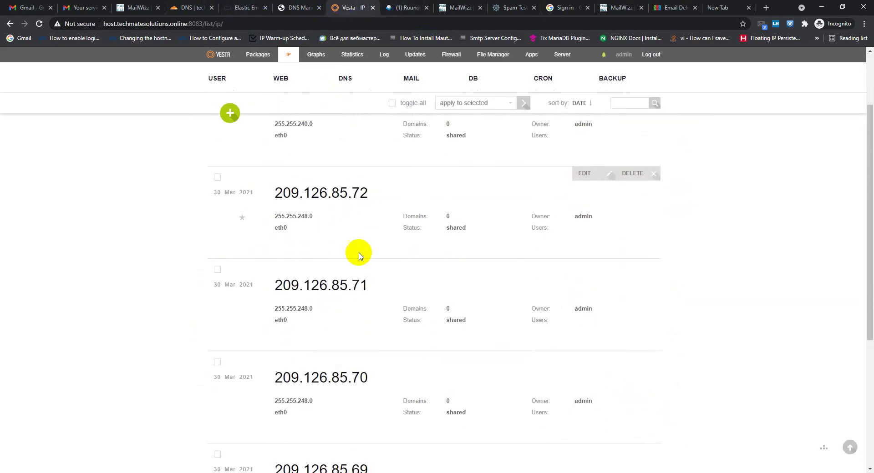
{"action": "scroll", "coordinate": [367, 318], "scroll_direction": "up", "scroll_amount": 5}
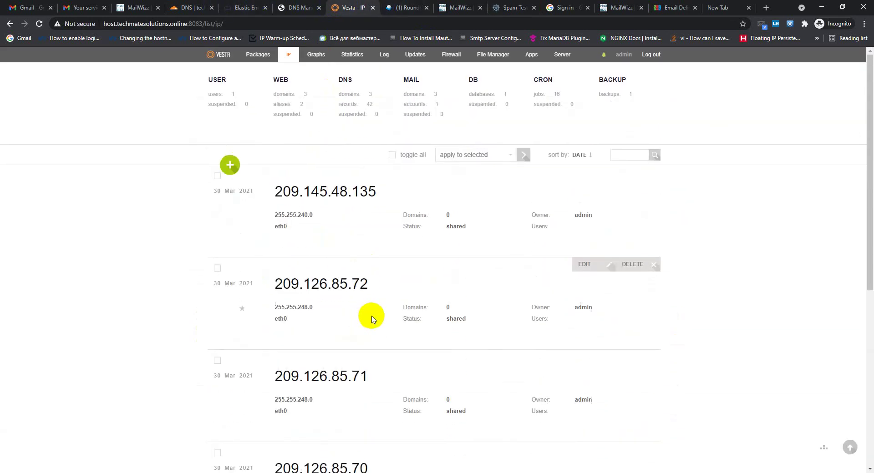
{"action": "scroll", "coordinate": [355, 273], "scroll_direction": "down", "scroll_amount": 4}
{"action": "scroll", "coordinate": [362, 272], "scroll_direction": "down", "scroll_amount": 2}
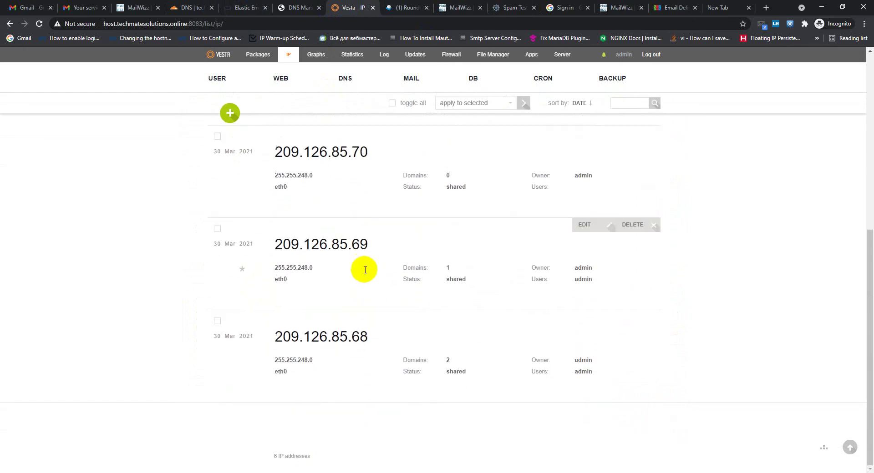
{"action": "scroll", "coordinate": [365, 271], "scroll_direction": "up", "scroll_amount": 5}
{"action": "scroll", "coordinate": [383, 266], "scroll_direction": "down", "scroll_amount": 6}
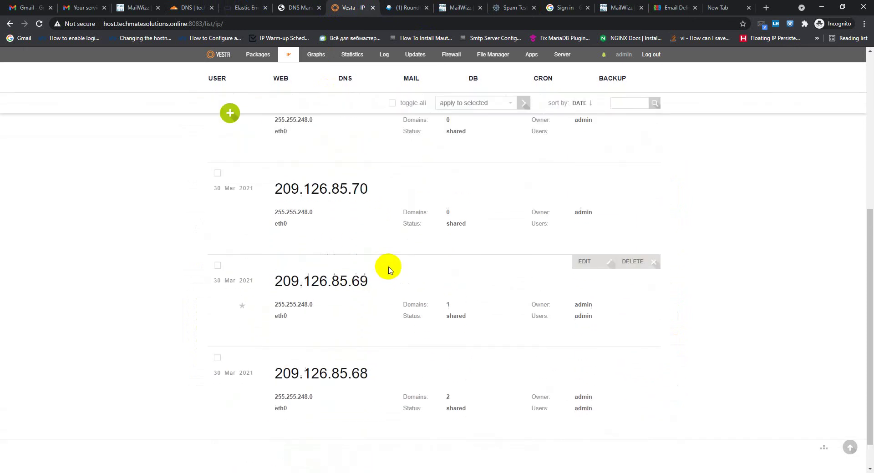
{"action": "scroll", "coordinate": [388, 267], "scroll_direction": "up", "scroll_amount": 5}
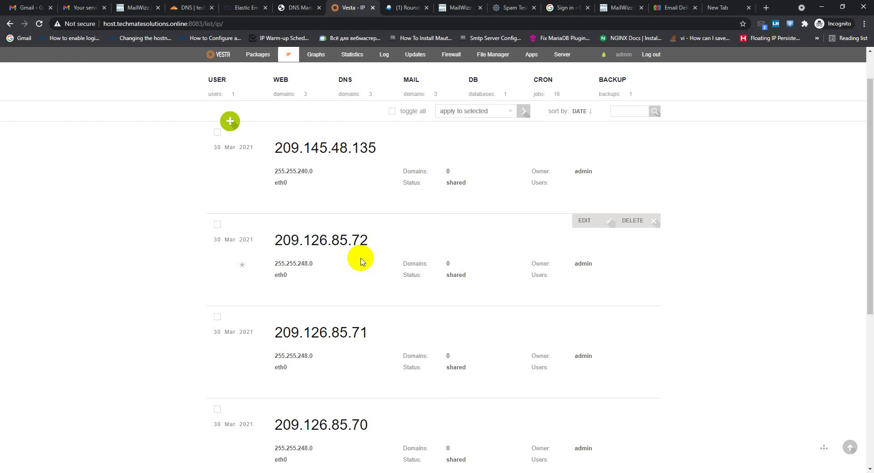
{"action": "scroll", "coordinate": [783, 205], "scroll_direction": "down", "scroll_amount": 5}
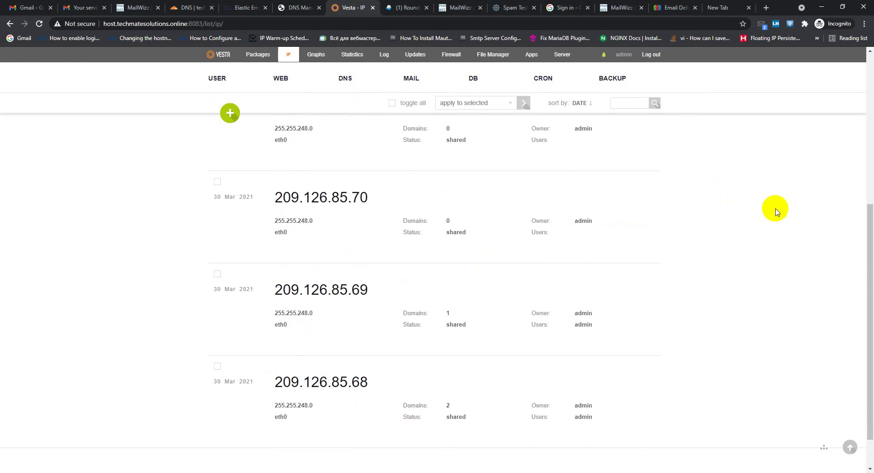
{"action": "scroll", "coordinate": [776, 212], "scroll_direction": "down", "scroll_amount": 1}
{"action": "scroll", "coordinate": [777, 214], "scroll_direction": "up", "scroll_amount": 6}
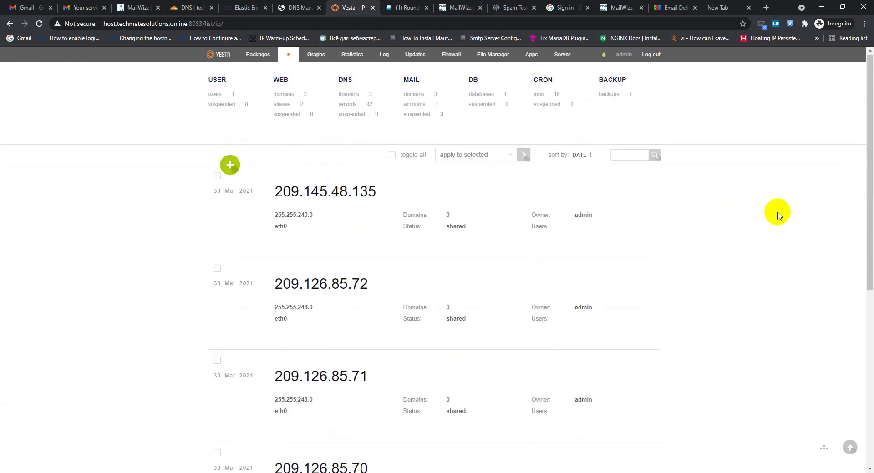
{"action": "scroll", "coordinate": [139, 128], "scroll_direction": "down", "scroll_amount": 6}
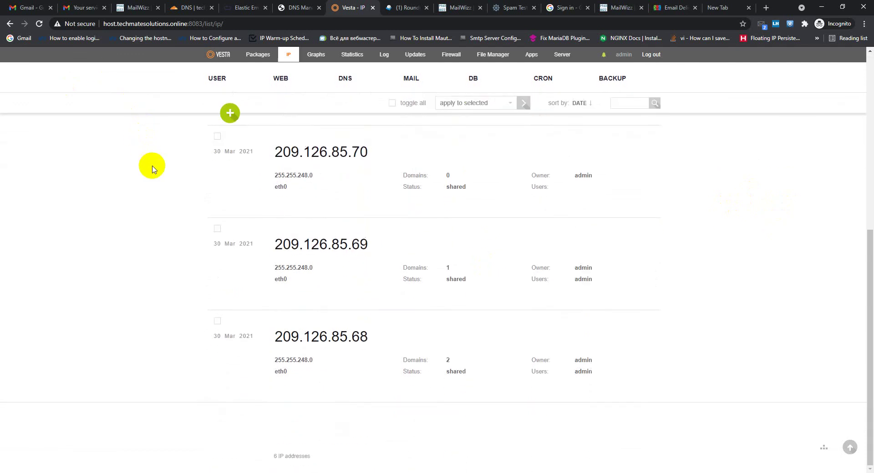
{"action": "scroll", "coordinate": [150, 186], "scroll_direction": "up", "scroll_amount": 6}
{"action": "scroll", "coordinate": [144, 186], "scroll_direction": "down", "scroll_amount": 6}
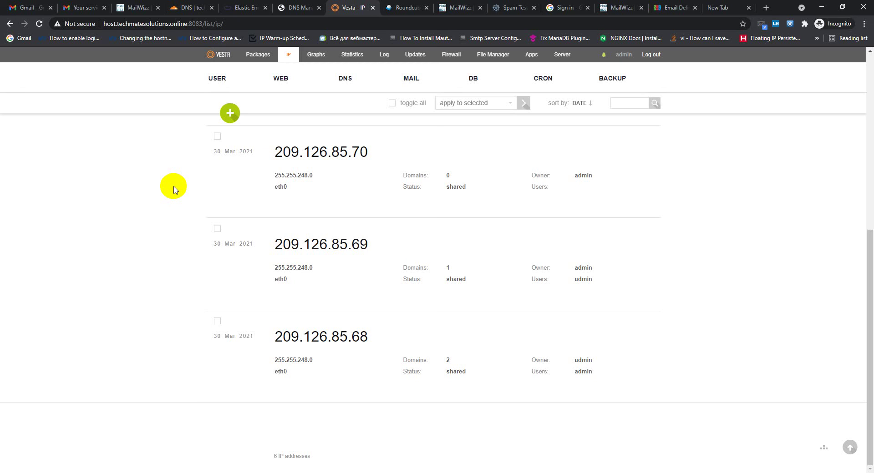
{"action": "scroll", "coordinate": [556, 468], "scroll_direction": "up", "scroll_amount": 4}
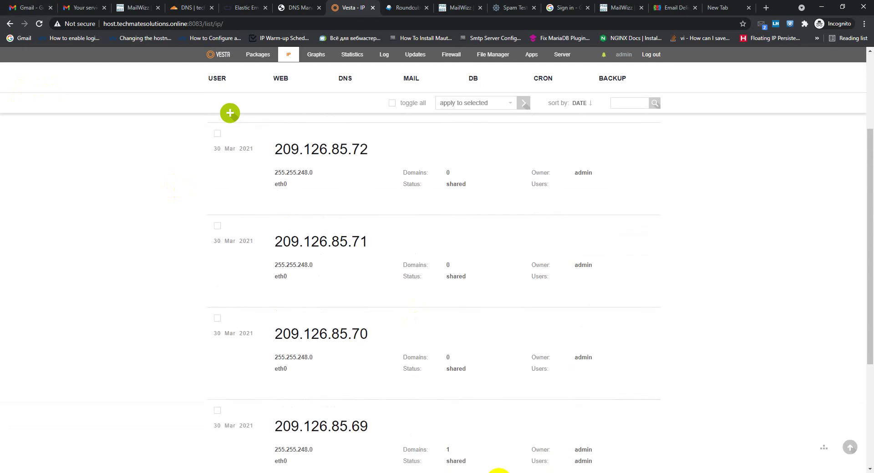